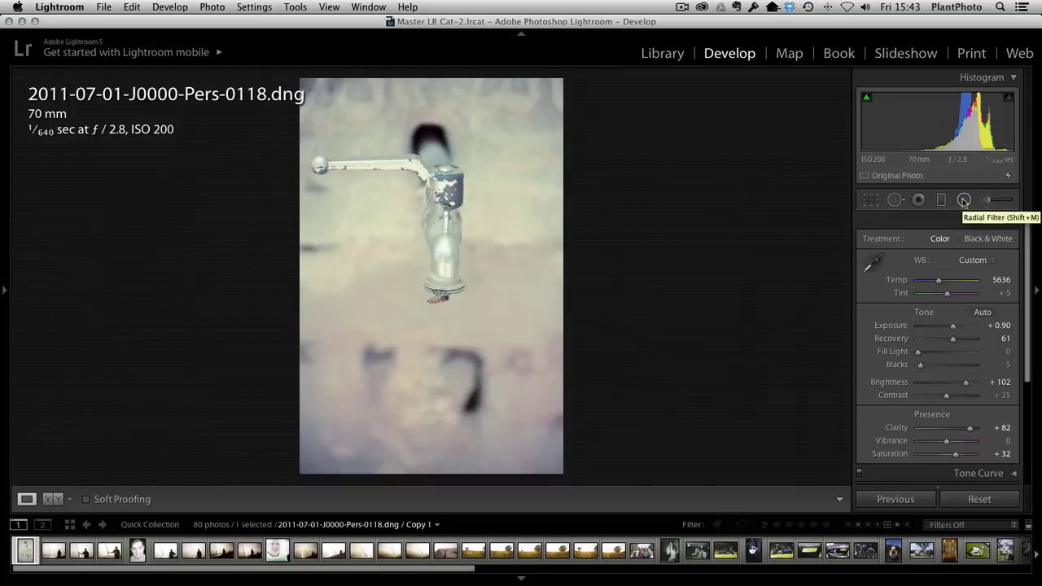
# - Start a new radial filter with Sharpness 25, closing the tint colour picker without choosing a colour
pyautogui.click(965, 200)
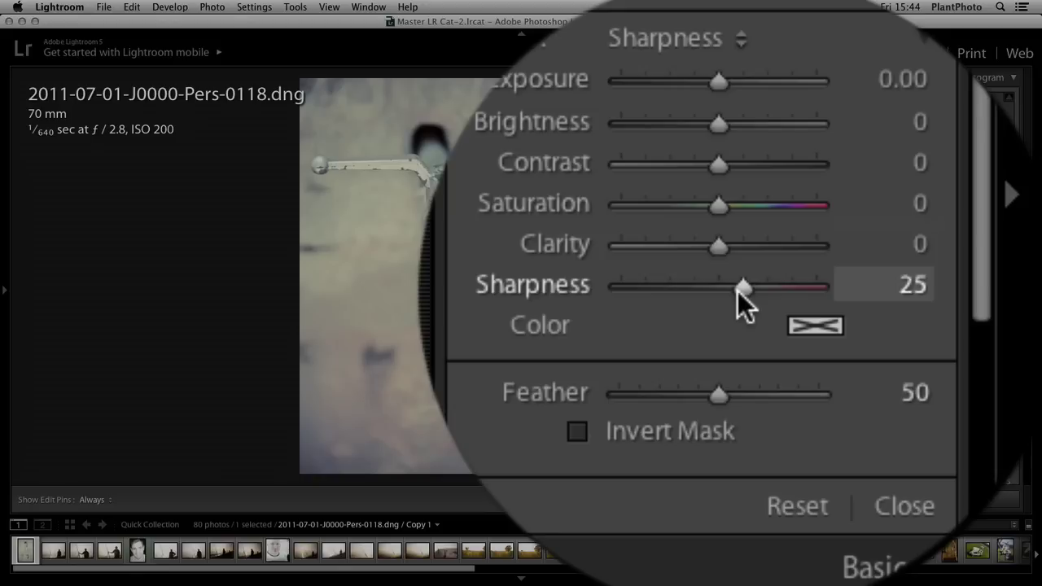
pyautogui.click(803, 291)
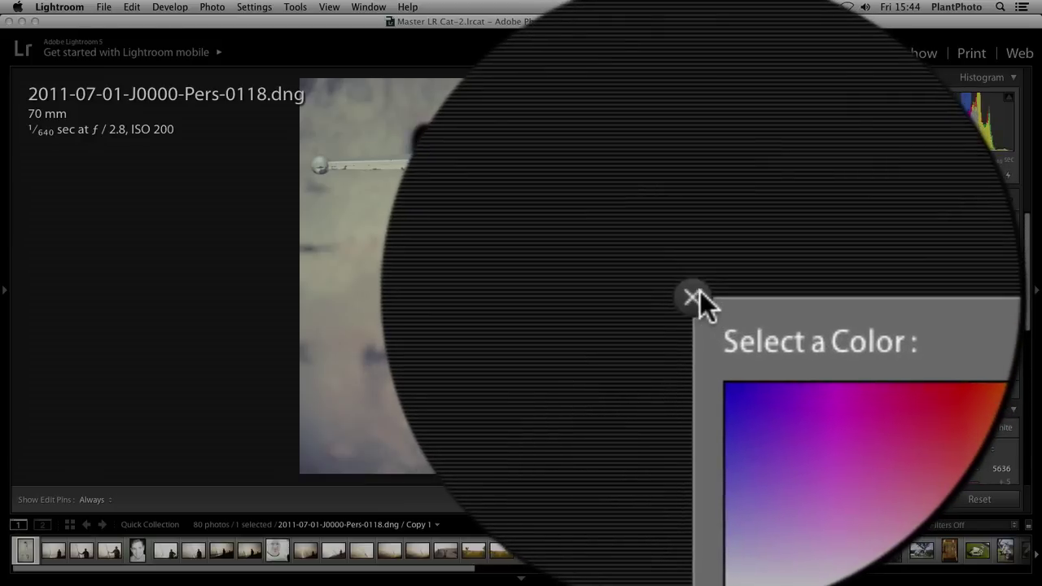
pyautogui.click(695, 298)
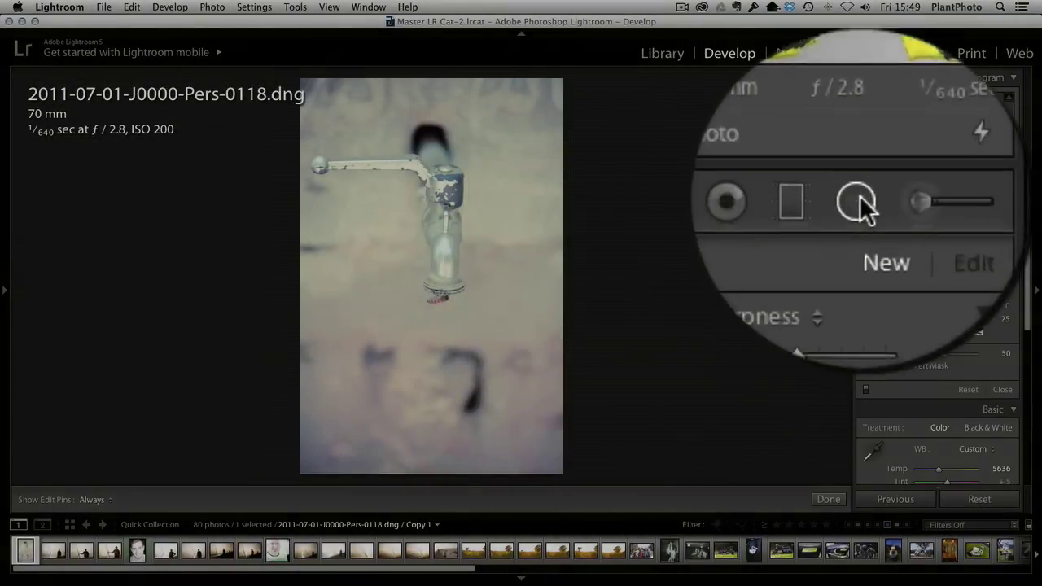
# - Draw a sharpening oval over the tap, reshape it tall and tilted to follow the tap, then apply it
pyautogui.click(965, 199)
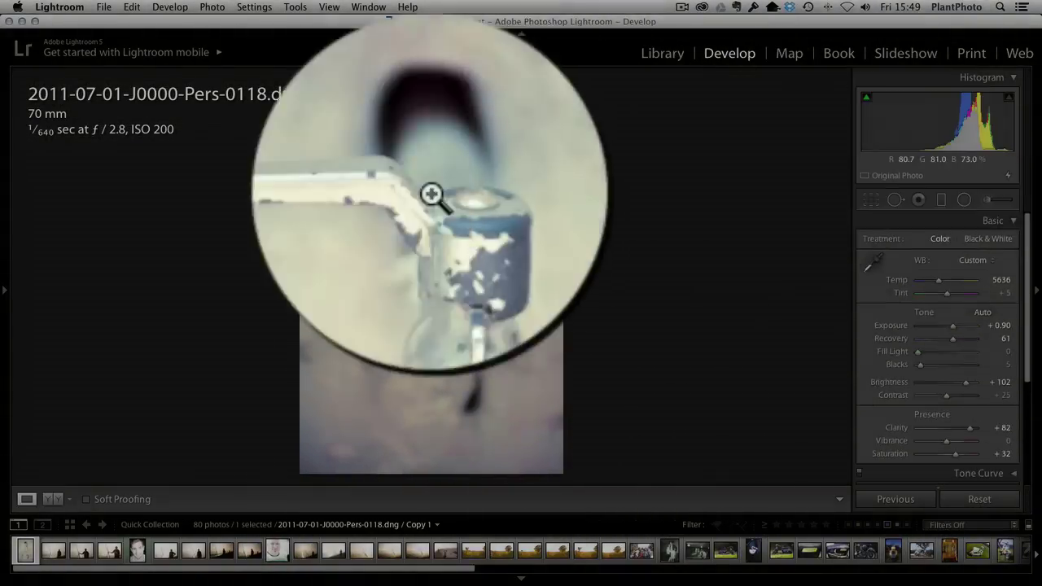
pyautogui.click(965, 200)
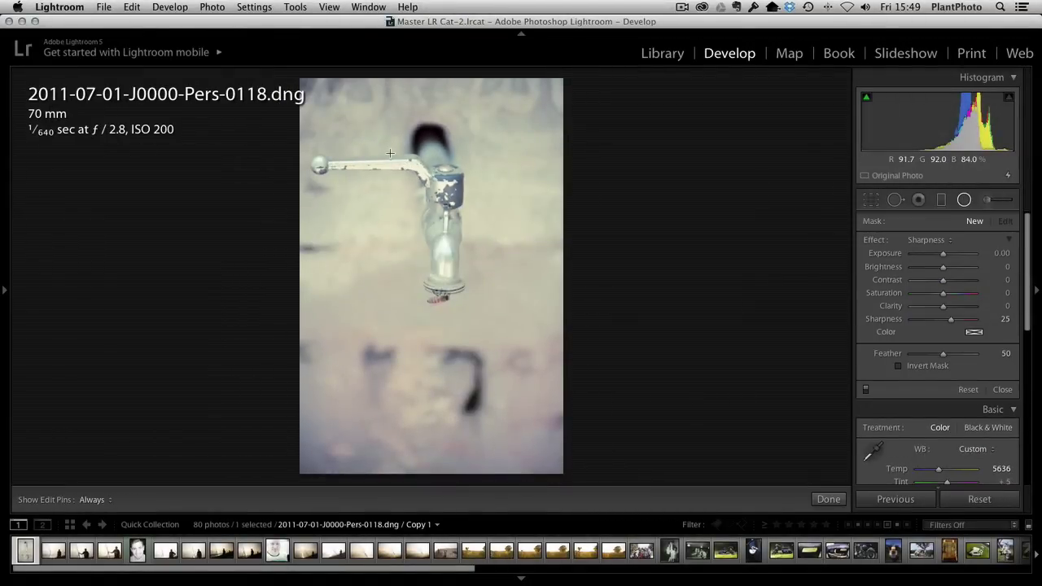
pyautogui.moveTo(388, 150); pyautogui.dragTo(437, 219)
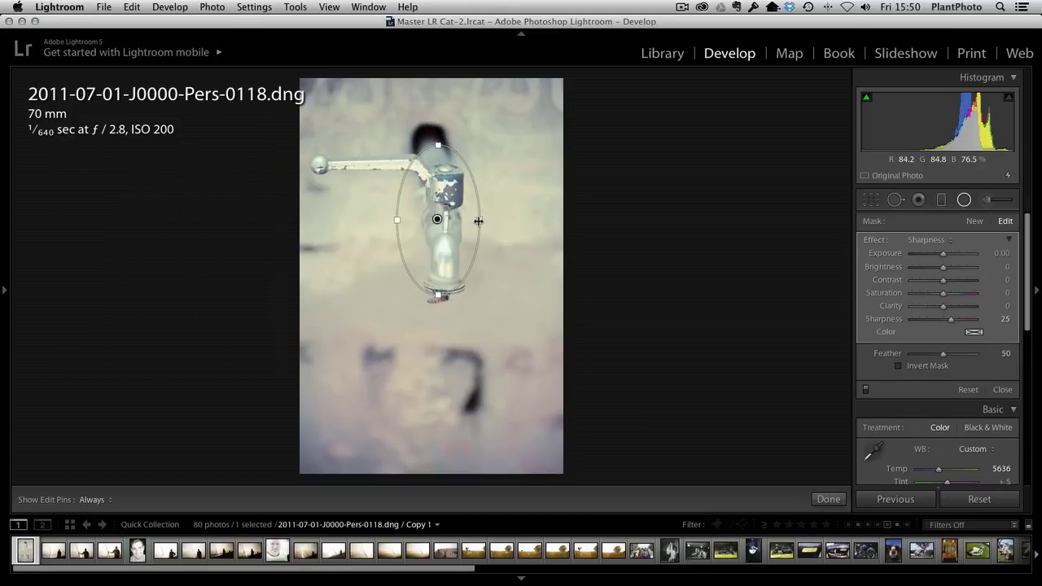
pyautogui.moveTo(479, 221); pyautogui.dragTo(438, 232)
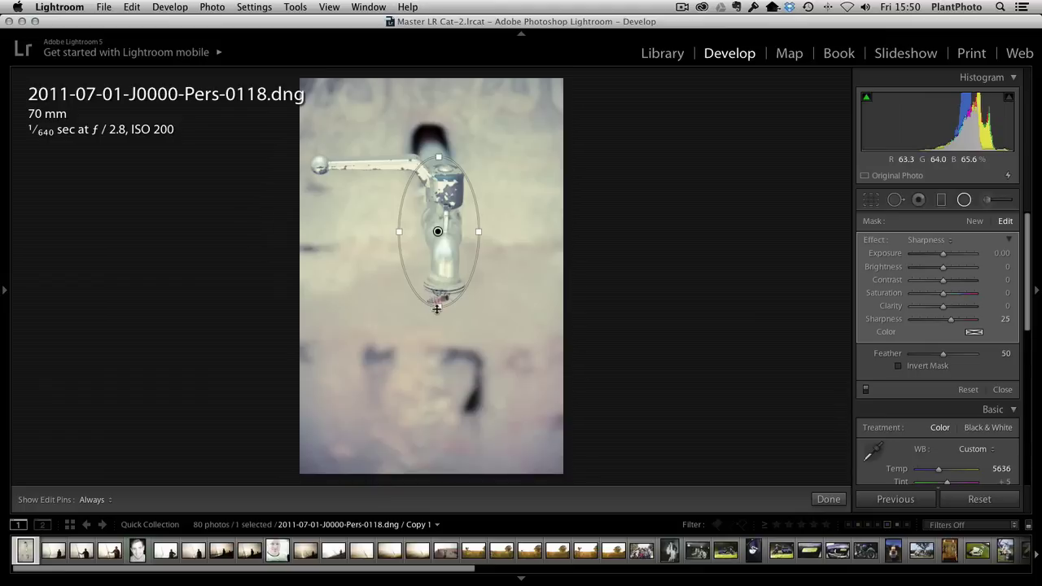
pyautogui.moveTo(438, 307); pyautogui.dragTo(439, 336)
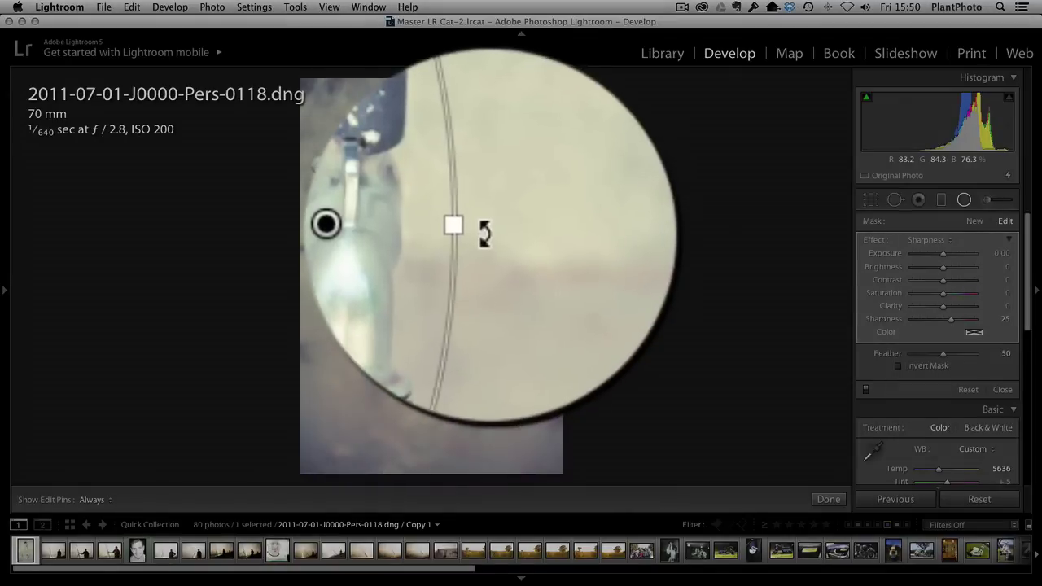
pyautogui.moveTo(484, 234); pyautogui.dragTo(486, 231)
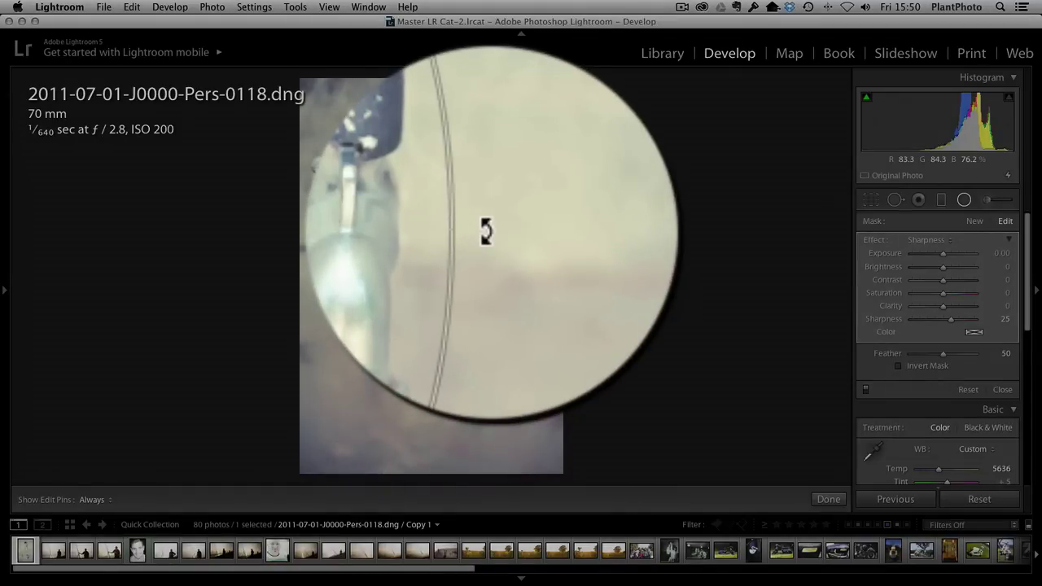
pyautogui.hotkey('shift', 'm')
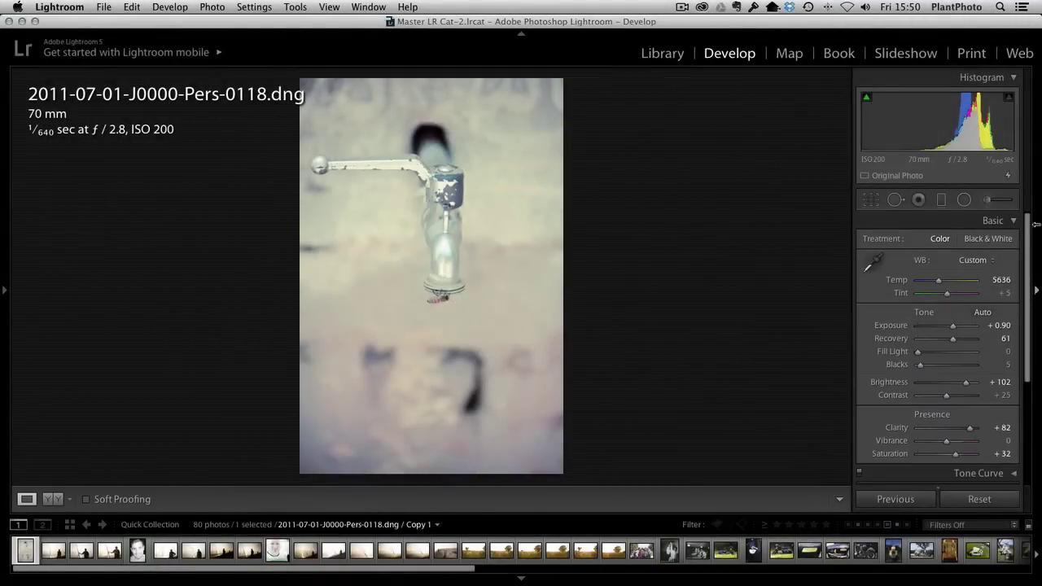
# - Reselect the tap's oval filter, nudge it slightly down-right, and raise its Exposure to 1.08
pyautogui.click(964, 199)
pyautogui.click(438, 232)
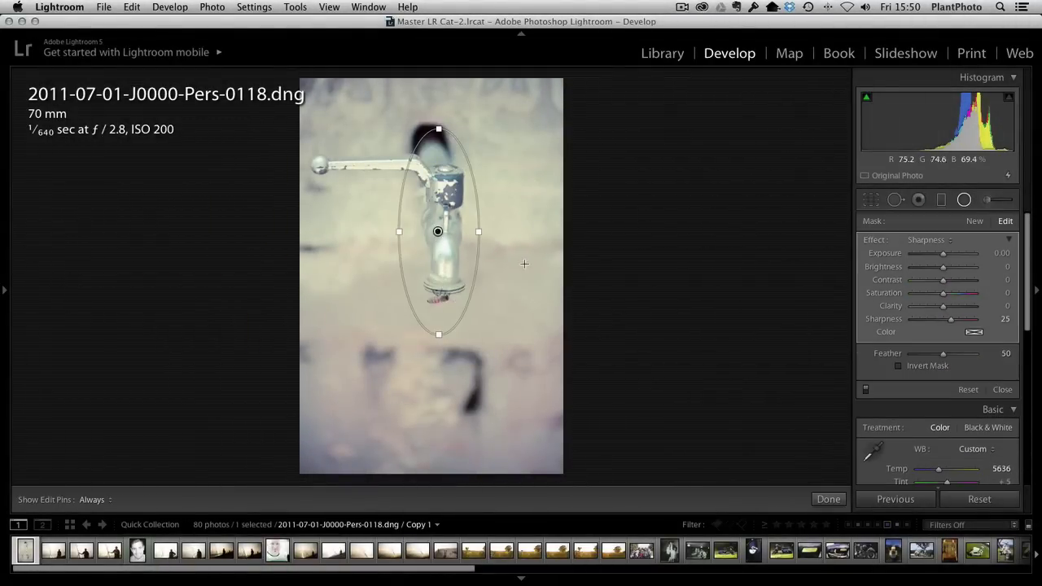
pyautogui.moveTo(490, 230); pyautogui.dragTo(493, 228)
pyautogui.moveTo(438, 235); pyautogui.dragTo(442, 238)
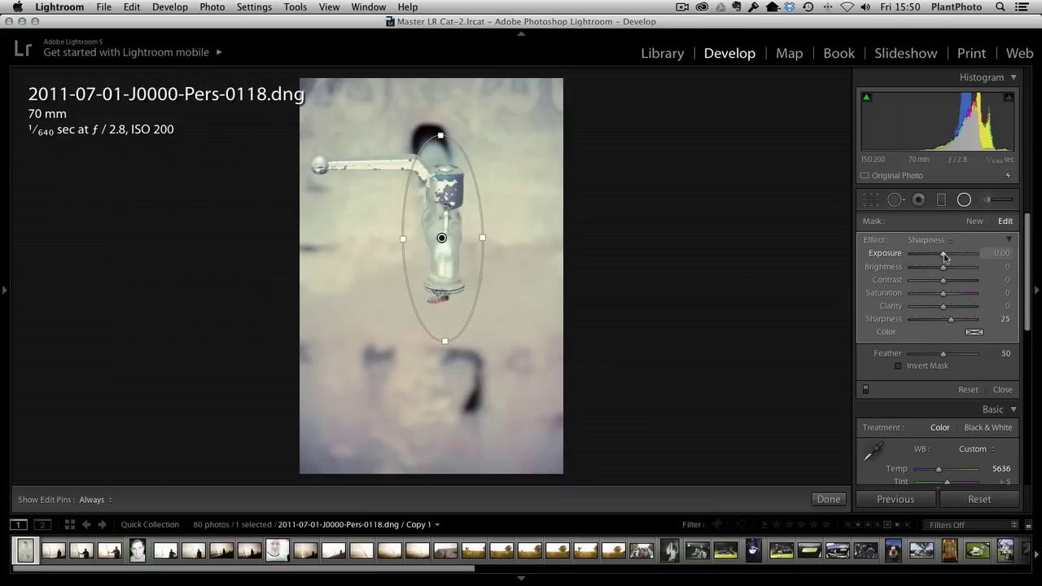
pyautogui.moveTo(945, 258); pyautogui.dragTo(960, 258)
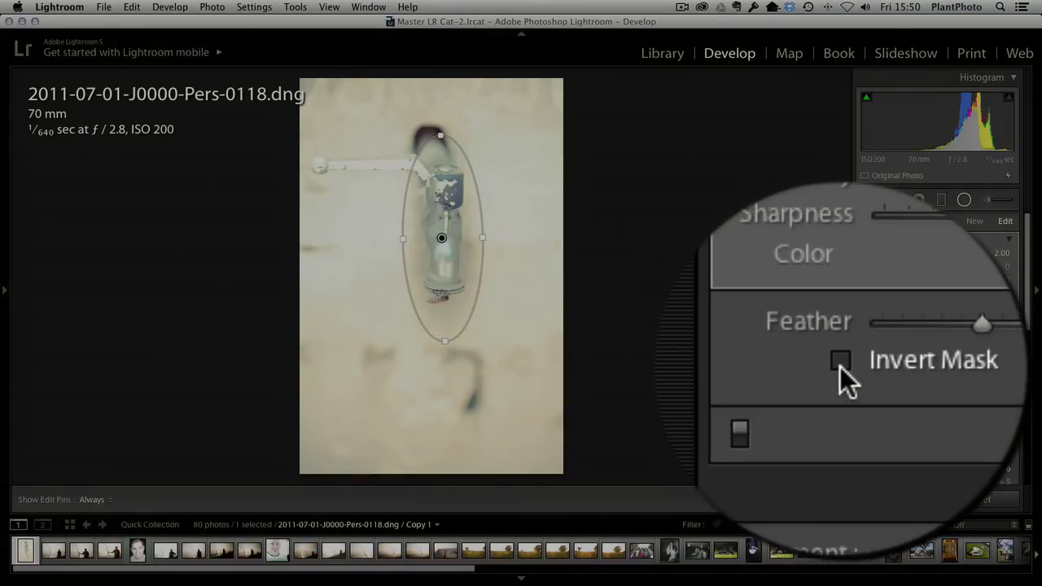
# - Compare inverted and brighter versions of the tap filter, then settle on Exposure 0.00 and Brightness -33
pyautogui.click(899, 367)
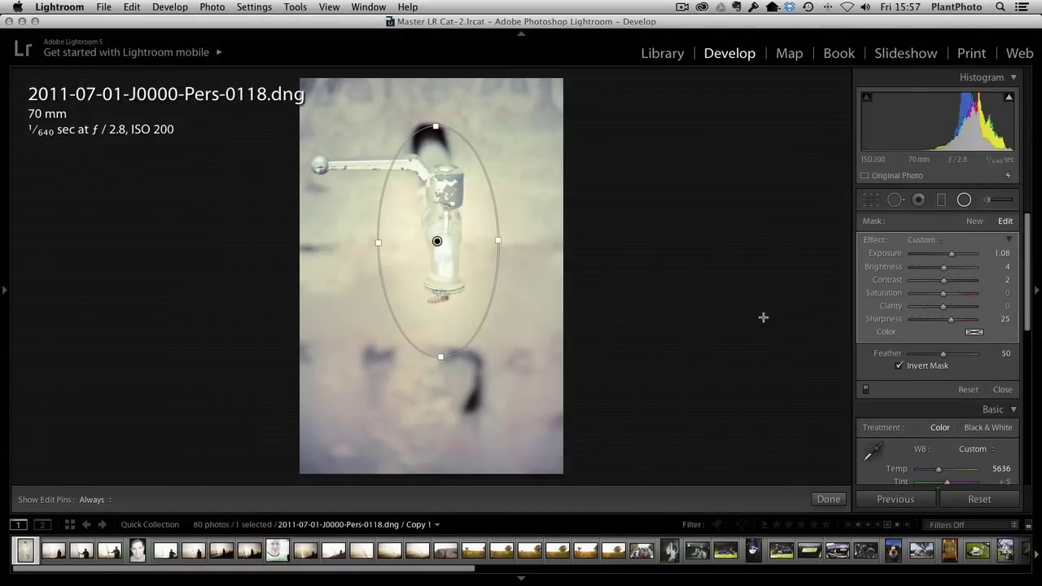
pyautogui.moveTo(954, 258); pyautogui.dragTo(945, 257)
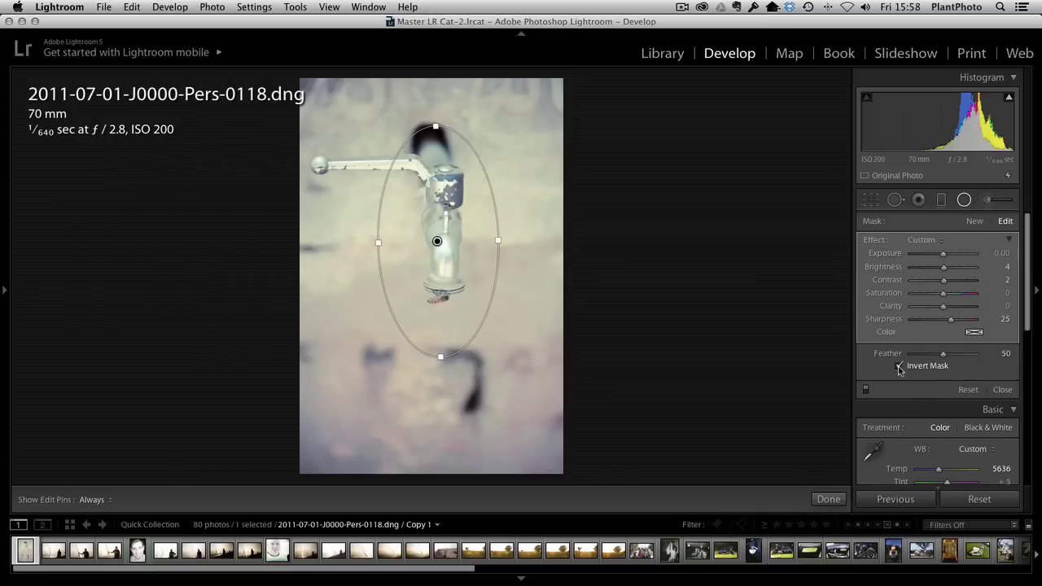
pyautogui.click(899, 368)
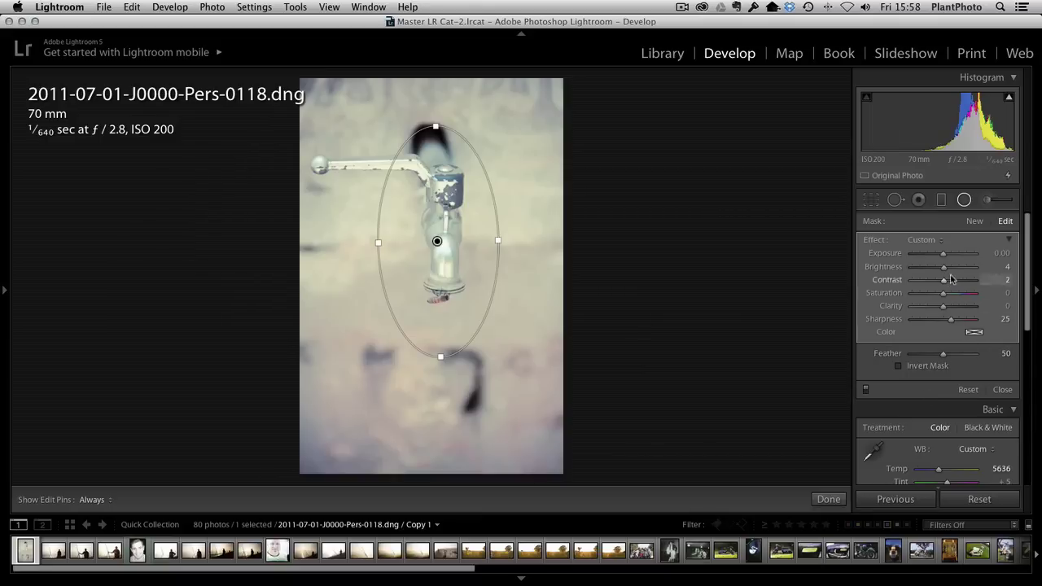
pyautogui.moveTo(943, 254); pyautogui.dragTo(956, 254)
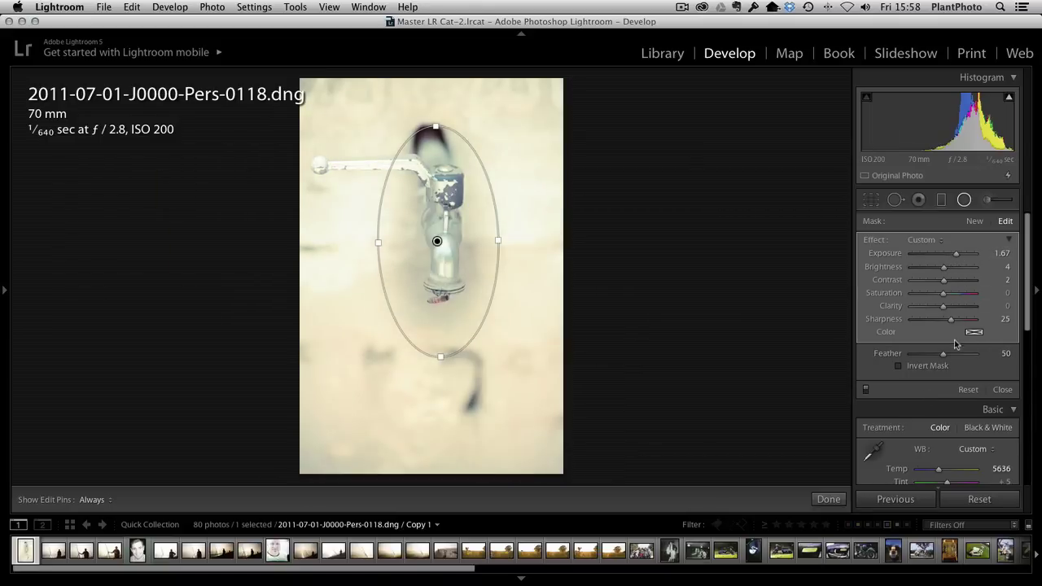
pyautogui.click(899, 366)
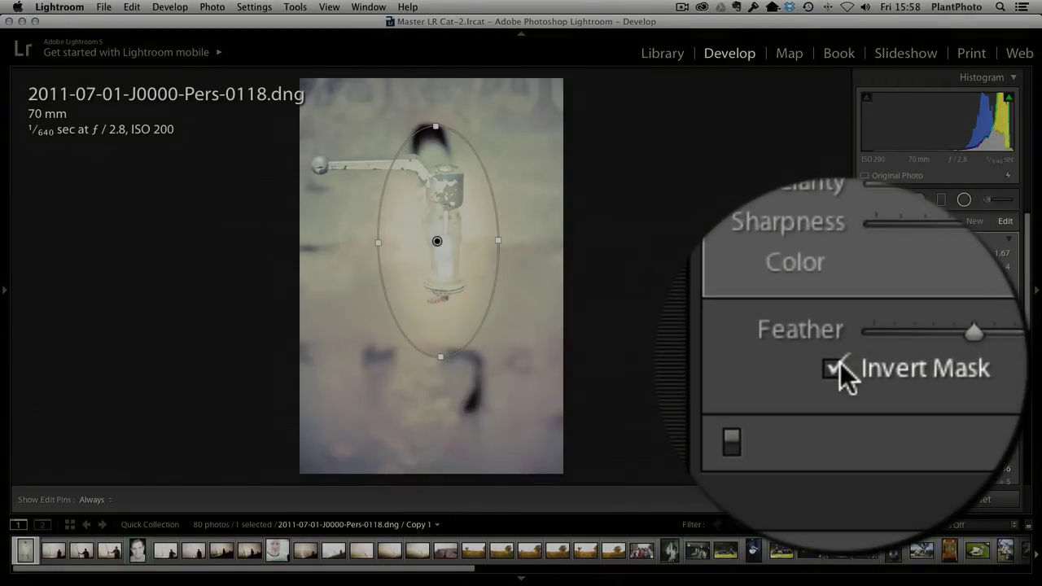
pyautogui.click(899, 365)
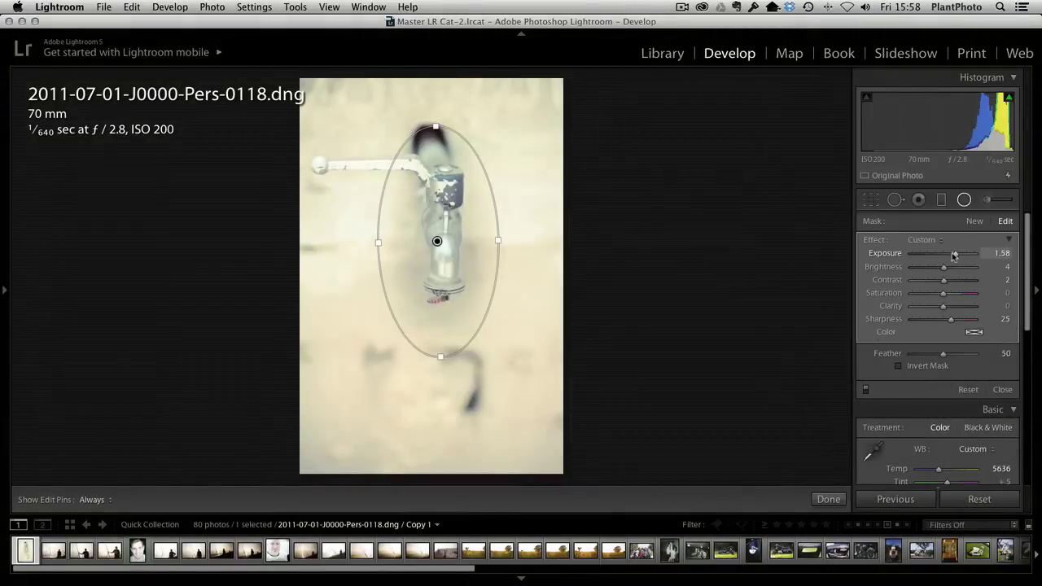
pyautogui.moveTo(956, 253); pyautogui.dragTo(942, 255)
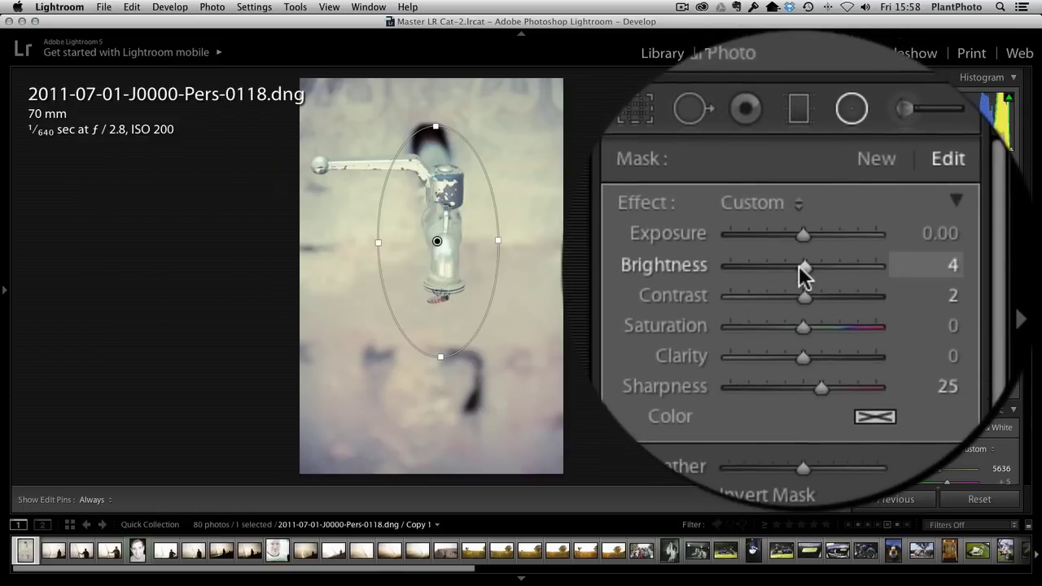
pyautogui.moveTo(799, 267); pyautogui.dragTo(793, 265)
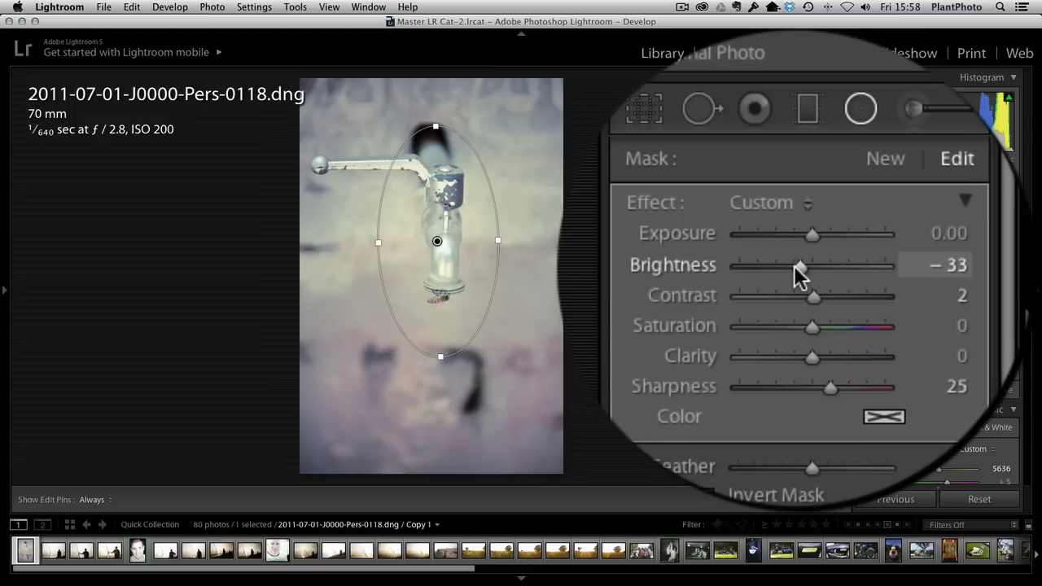
# - Reopen the tap filter's settings and toggle its effect off and on to compare
pyautogui.click(848, 247)
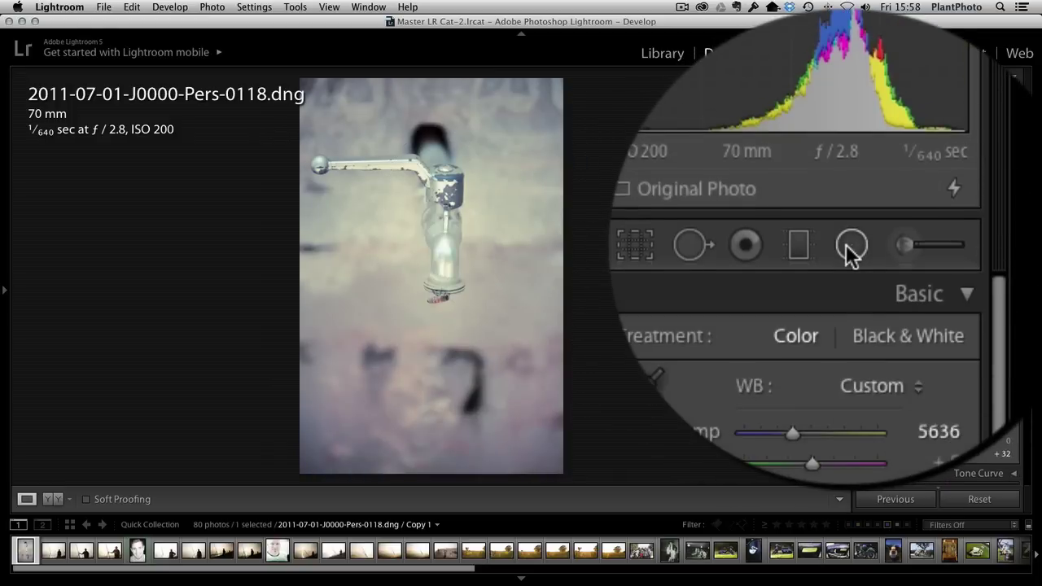
pyautogui.click(849, 246)
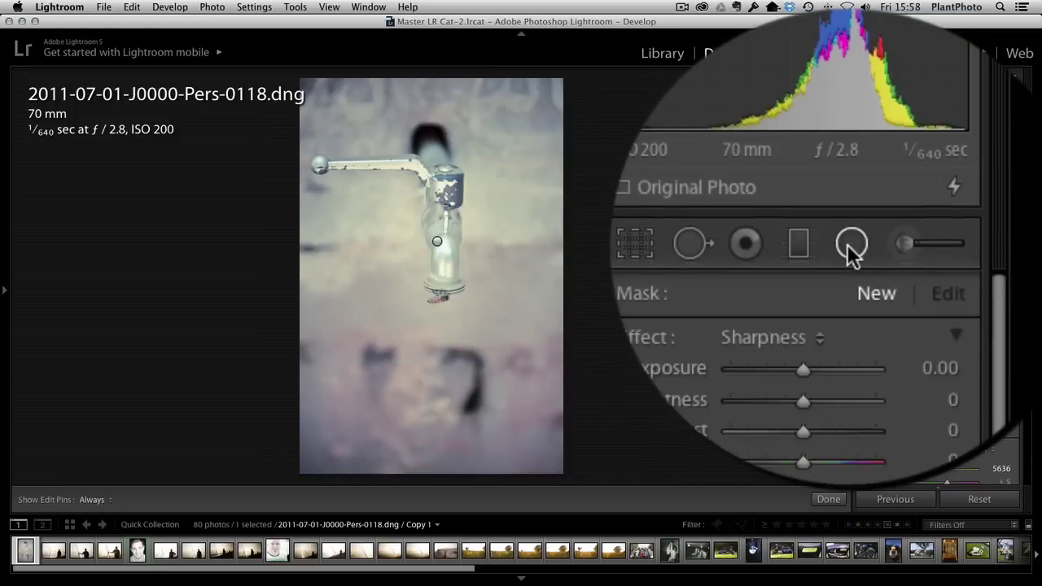
pyautogui.scroll(-5, 815, 310)
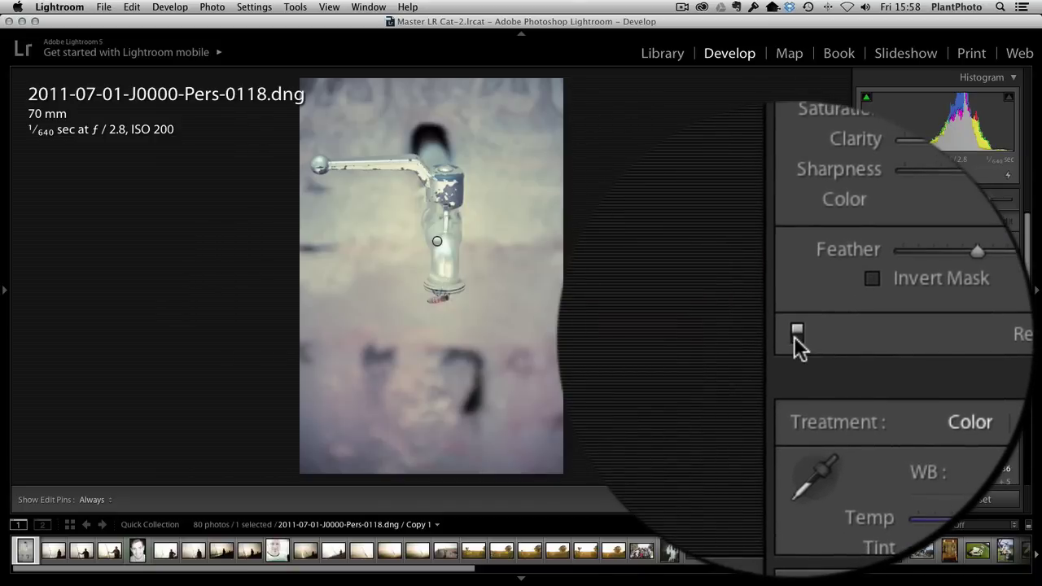
pyautogui.click(795, 334)
pyautogui.click(866, 390)
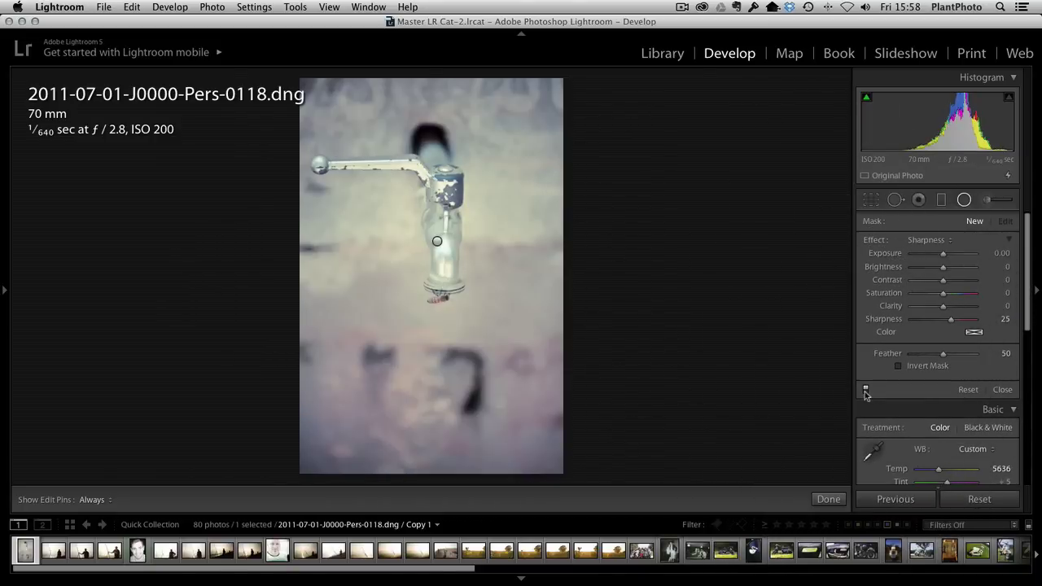
pyautogui.click(866, 390)
pyautogui.click(866, 390)
# - Set the tap filter's Feather to 40 and compare the result with the effect toggled off
pyautogui.click(438, 241)
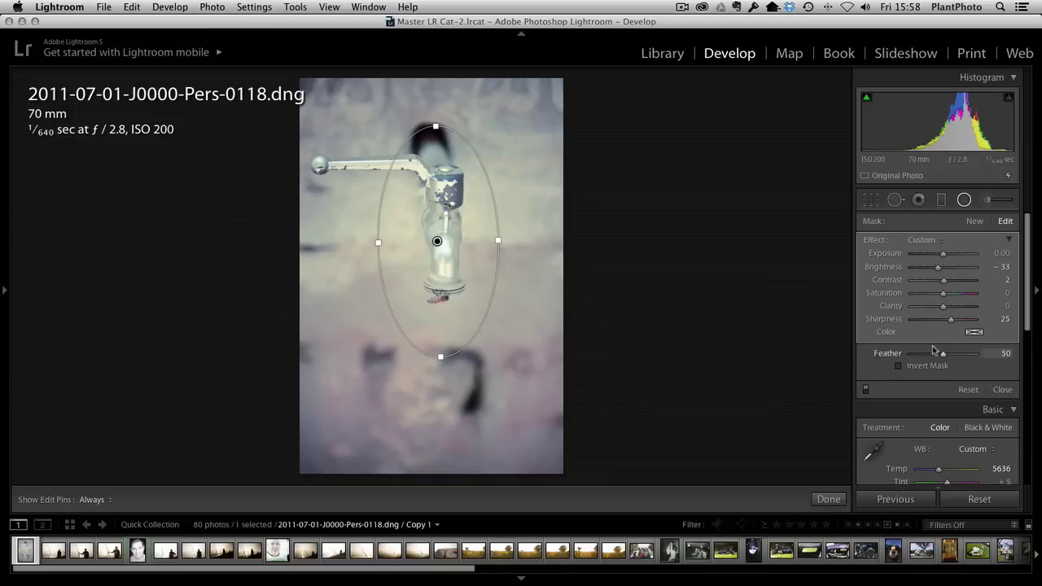
pyautogui.moveTo(790, 332)
pyautogui.mouseDown()
pyautogui.moveTo(833, 328)
pyautogui.moveTo(784, 331)
pyautogui.moveTo(777, 319)
pyautogui.mouseUp()
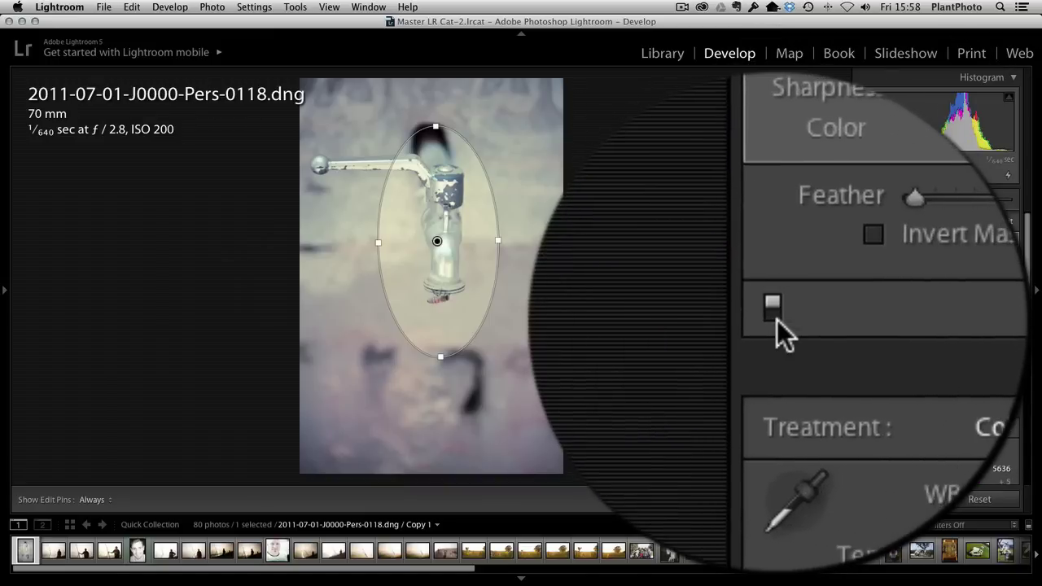
pyautogui.click(777, 320)
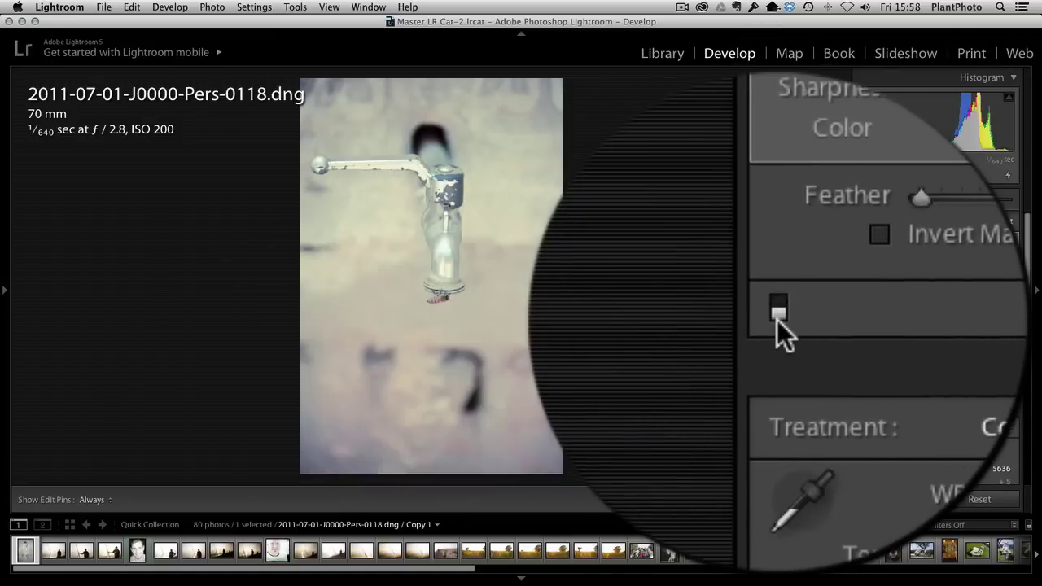
pyautogui.click(777, 319)
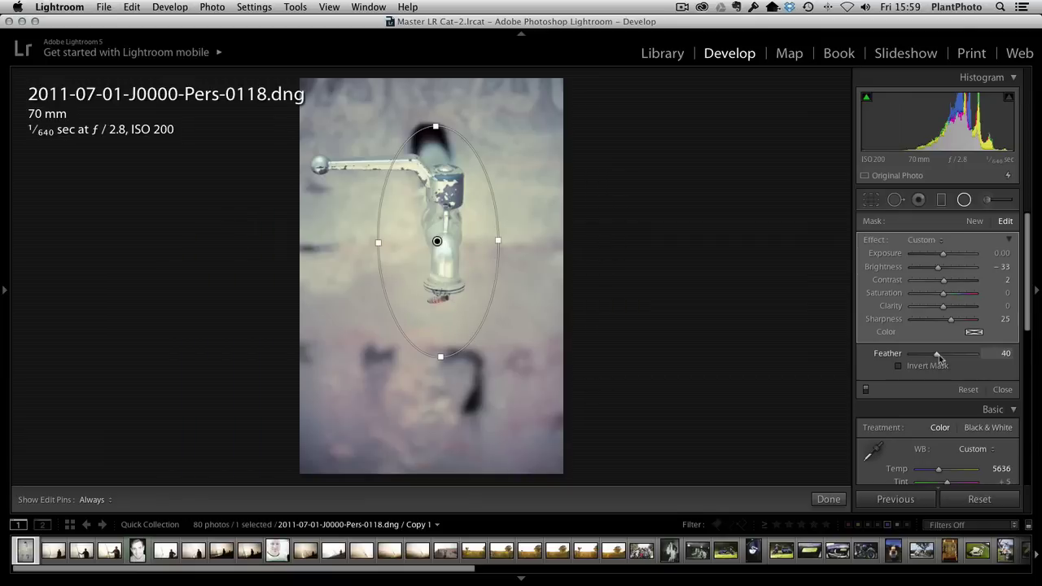
pyautogui.click(866, 390)
pyautogui.click(866, 391)
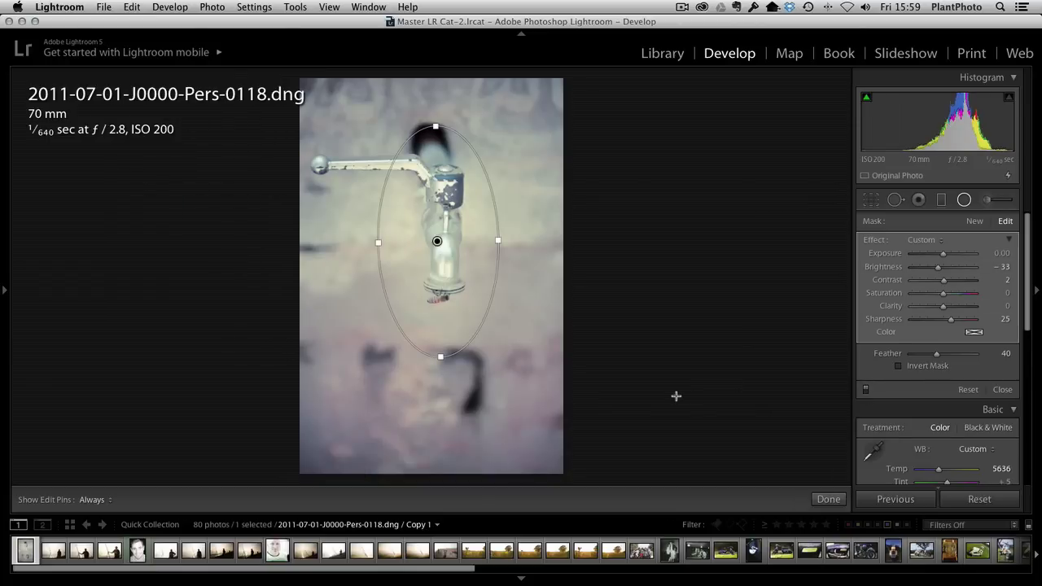
# - Duplicate the tap's radial filter and return the copy's Brightness to 0
pyautogui.press('shift')
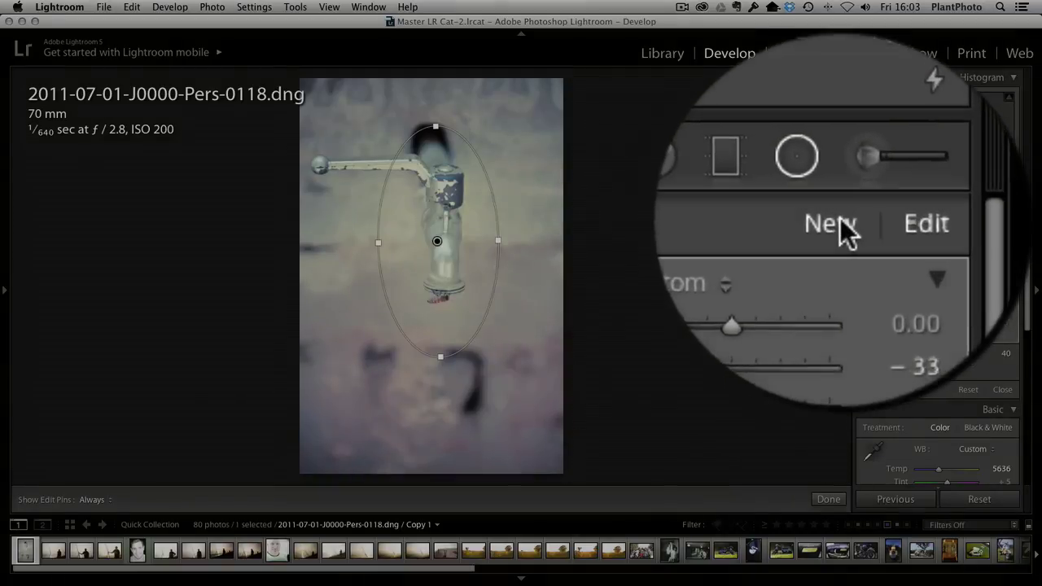
pyautogui.click(975, 220)
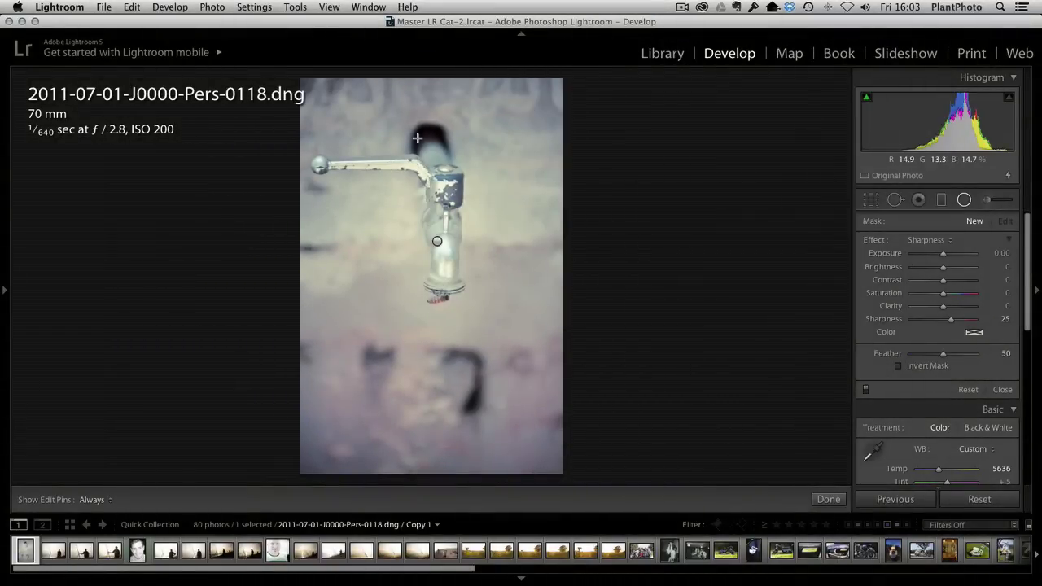
pyautogui.click(437, 241)
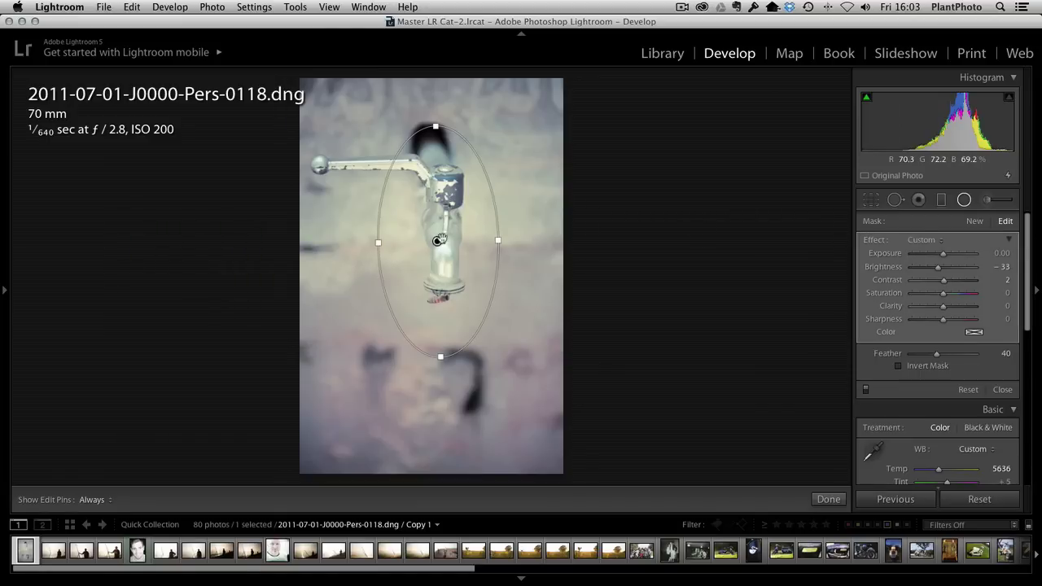
pyautogui.rightClick(438, 242)
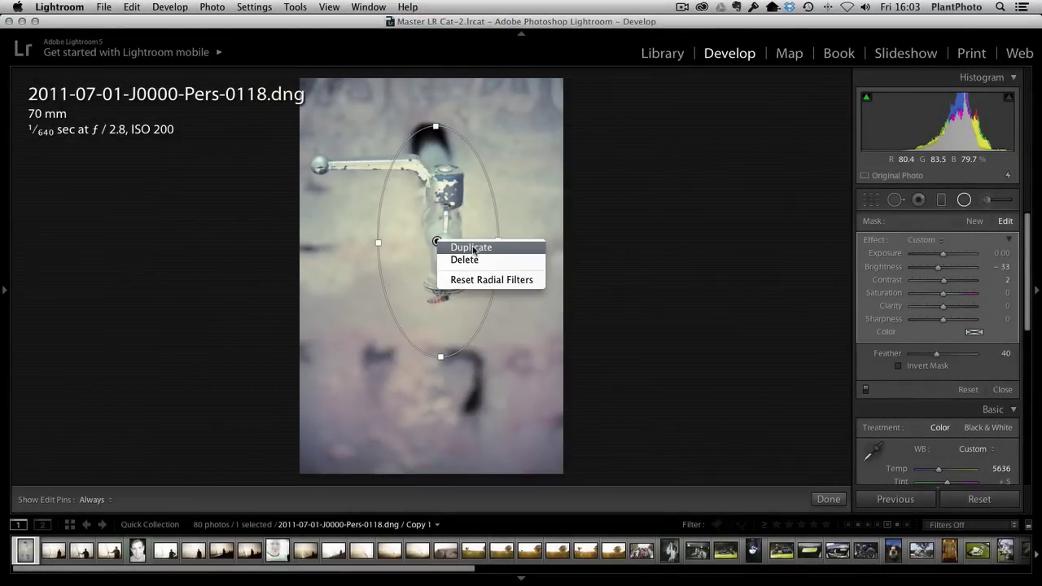
pyautogui.click(472, 244)
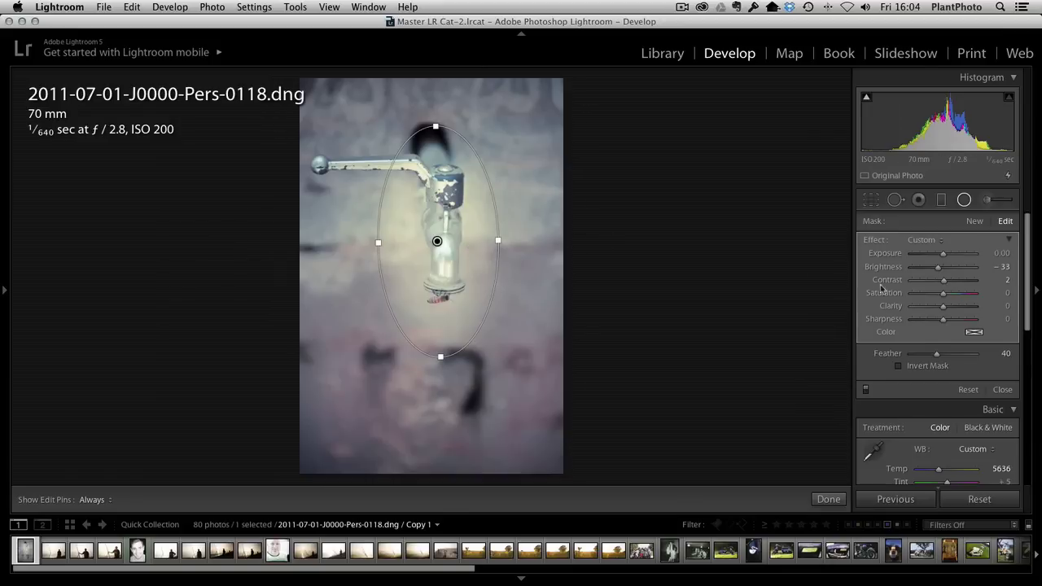
pyautogui.moveTo(766, 270); pyautogui.dragTo(780, 268)
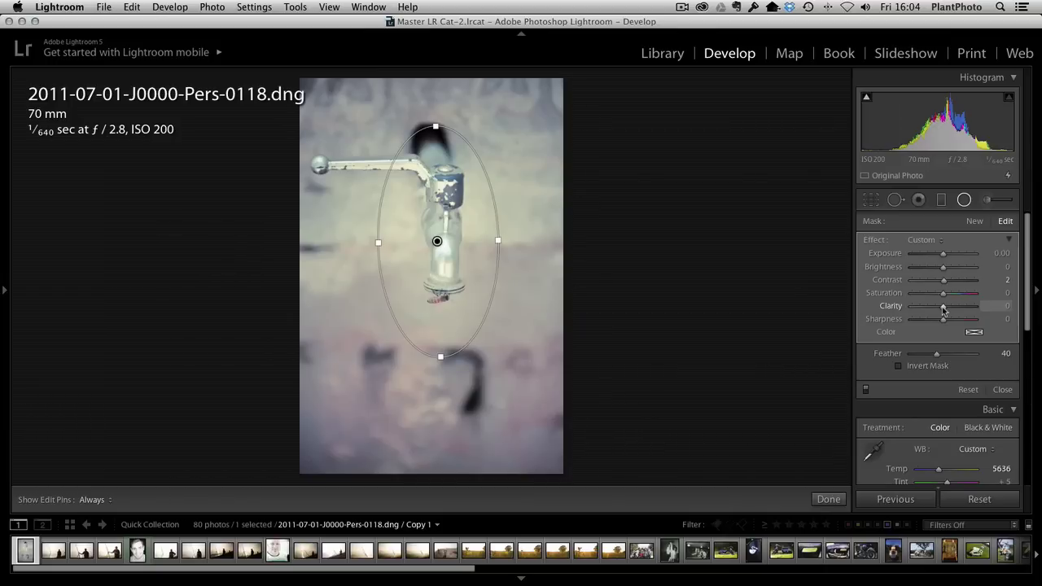
# - Try several Clarity values on the duplicate tap filter, leaving Clarity at -100
pyautogui.moveTo(943, 308); pyautogui.dragTo(977, 308)
pyautogui.moveTo(820, 306); pyautogui.dragTo(784, 304)
pyautogui.moveTo(966, 309); pyautogui.dragTo(923, 307)
pyautogui.moveTo(926, 308)
pyautogui.mouseDown()
pyautogui.moveTo(943, 312)
pyautogui.moveTo(912, 312)
pyautogui.moveTo(957, 314)
pyautogui.moveTo(890, 312)
pyautogui.moveTo(958, 317)
pyautogui.moveTo(884, 314)
pyautogui.moveTo(1033, 312)
pyautogui.moveTo(912, 313)
pyautogui.mouseUp()
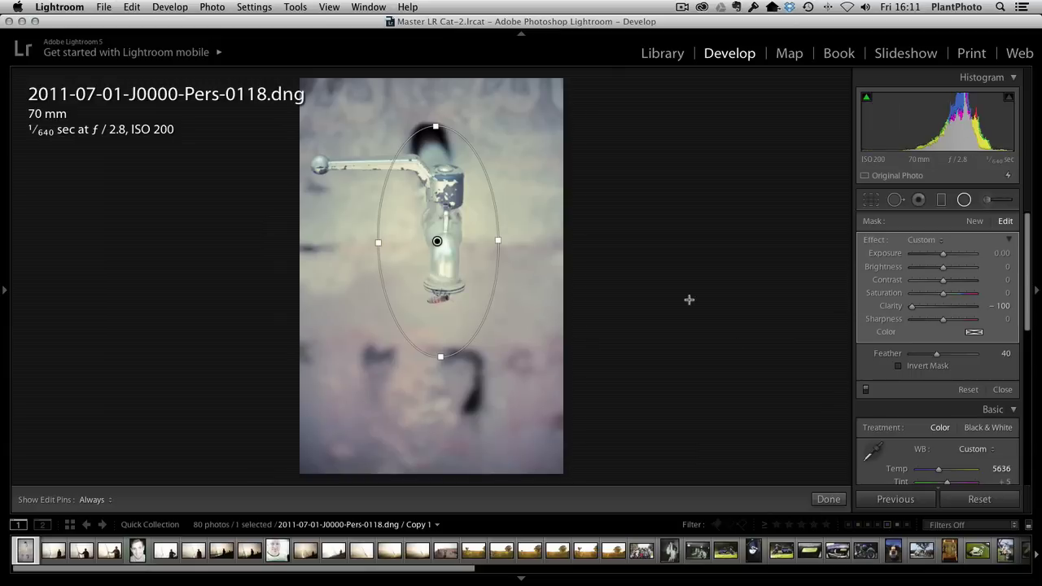
# - Draw a smaller new oval over the faucet body, move it into place, and set Contrast to 50
pyautogui.click(975, 220)
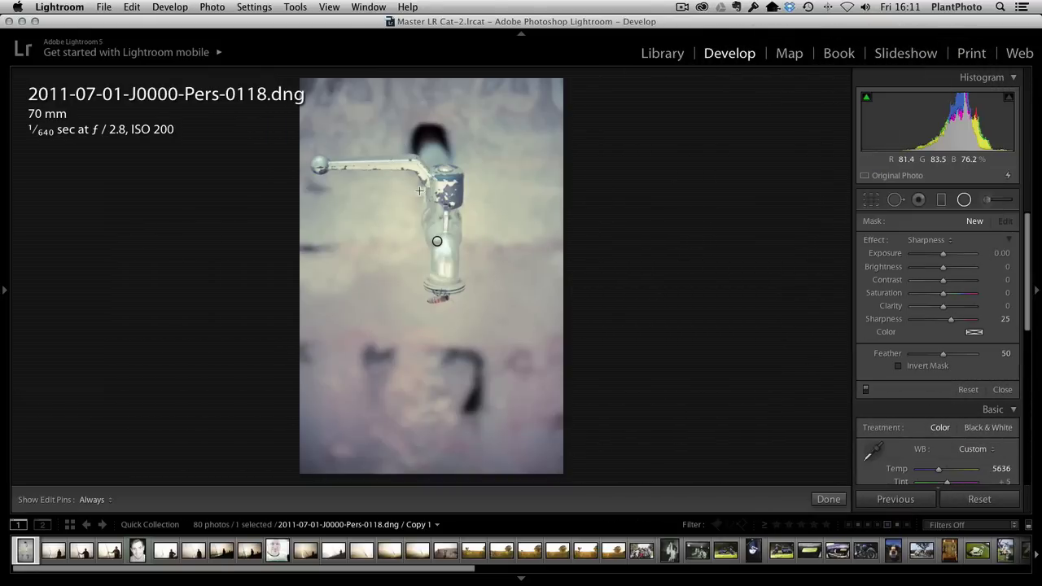
pyautogui.moveTo(420, 189); pyautogui.dragTo(460, 267)
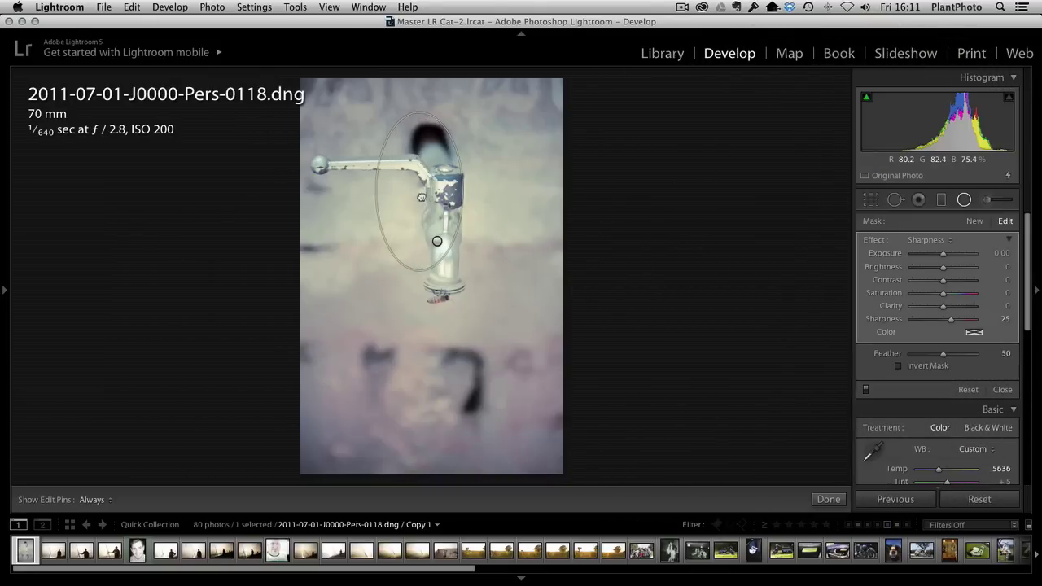
pyautogui.moveTo(421, 192); pyautogui.dragTo(445, 246)
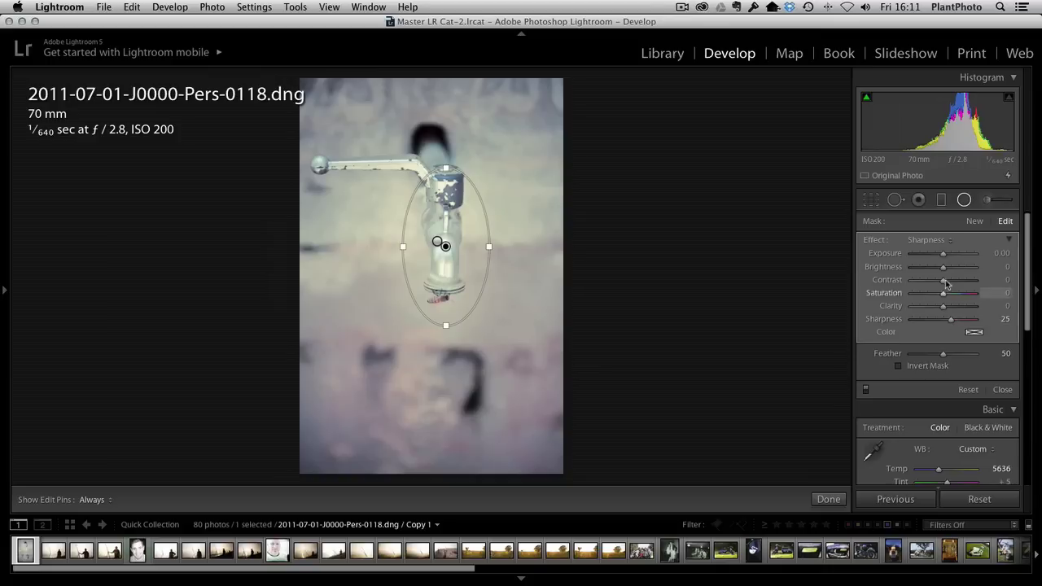
pyautogui.moveTo(945, 283); pyautogui.dragTo(958, 285)
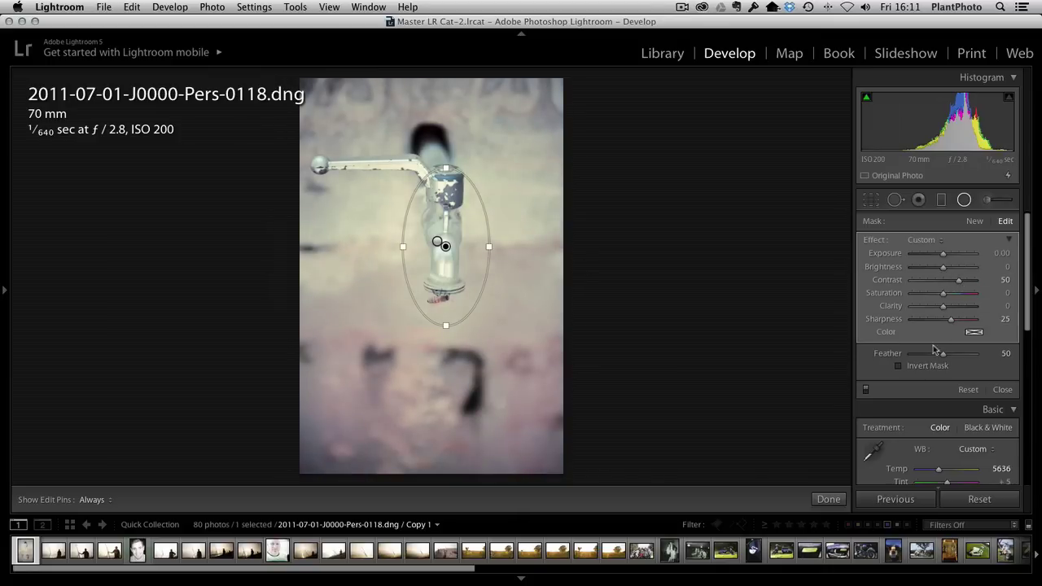
# - Invert the new filter and set Contrast 46, Saturation 13, Clarity 44 and Feather 66
pyautogui.click(921, 365)
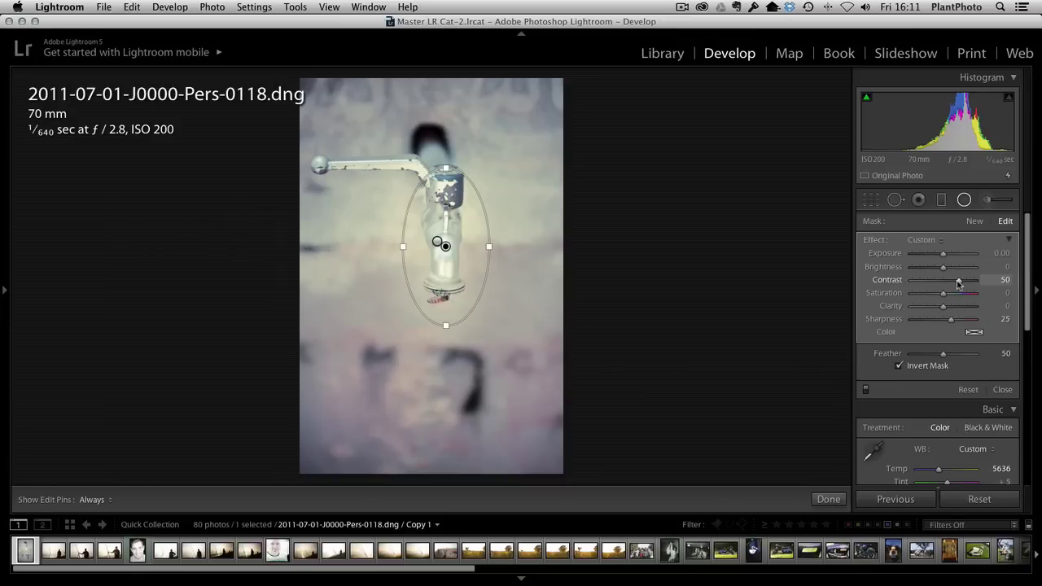
pyautogui.moveTo(958, 282)
pyautogui.mouseDown()
pyautogui.moveTo(945, 284)
pyautogui.moveTo(976, 284)
pyautogui.moveTo(896, 284)
pyautogui.moveTo(969, 284)
pyautogui.moveTo(955, 283)
pyautogui.mouseUp()
pyautogui.moveTo(956, 283); pyautogui.dragTo(958, 283)
pyautogui.moveTo(943, 293)
pyautogui.mouseDown()
pyautogui.moveTo(932, 294)
pyautogui.moveTo(949, 298)
pyautogui.moveTo(958, 282)
pyautogui.mouseUp()
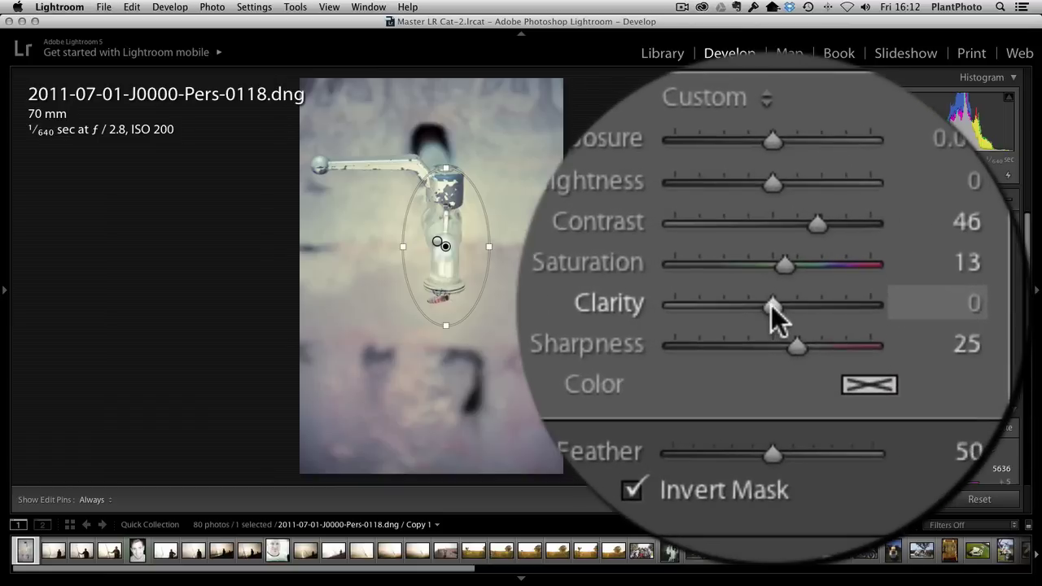
pyautogui.moveTo(943, 306); pyautogui.dragTo(971, 307)
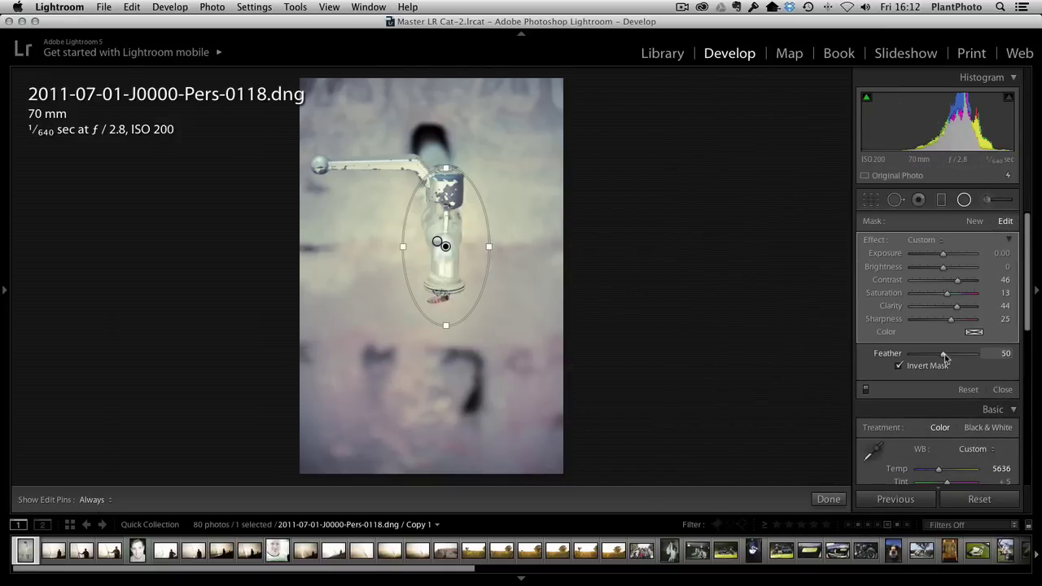
pyautogui.moveTo(943, 353); pyautogui.dragTo(962, 354)
pyautogui.click(974, 333)
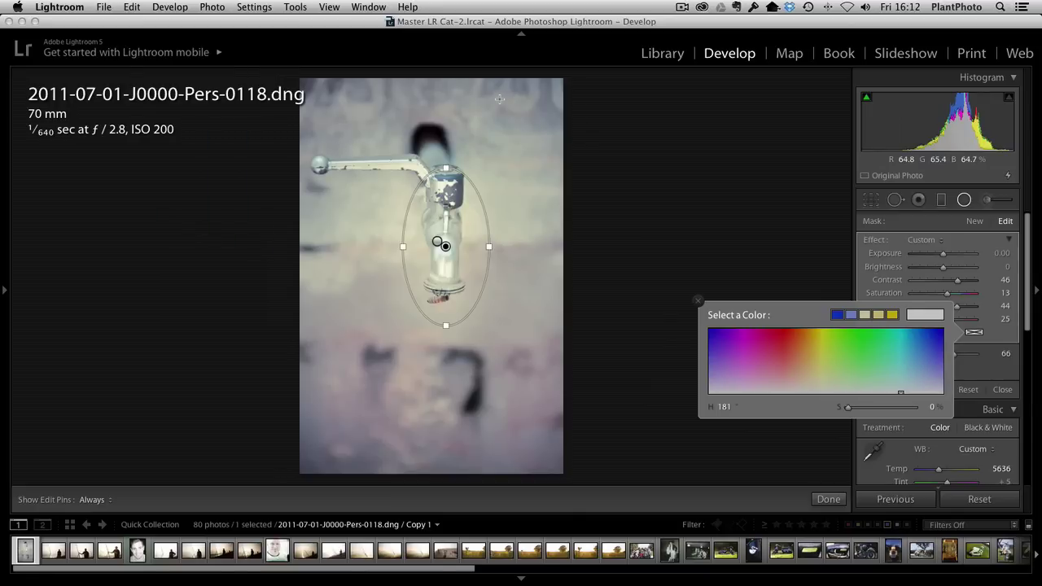
# - Tint the inverted filter faint yellow (hue 50, saturation 16), compare it off and on, and close
pyautogui.click(894, 314)
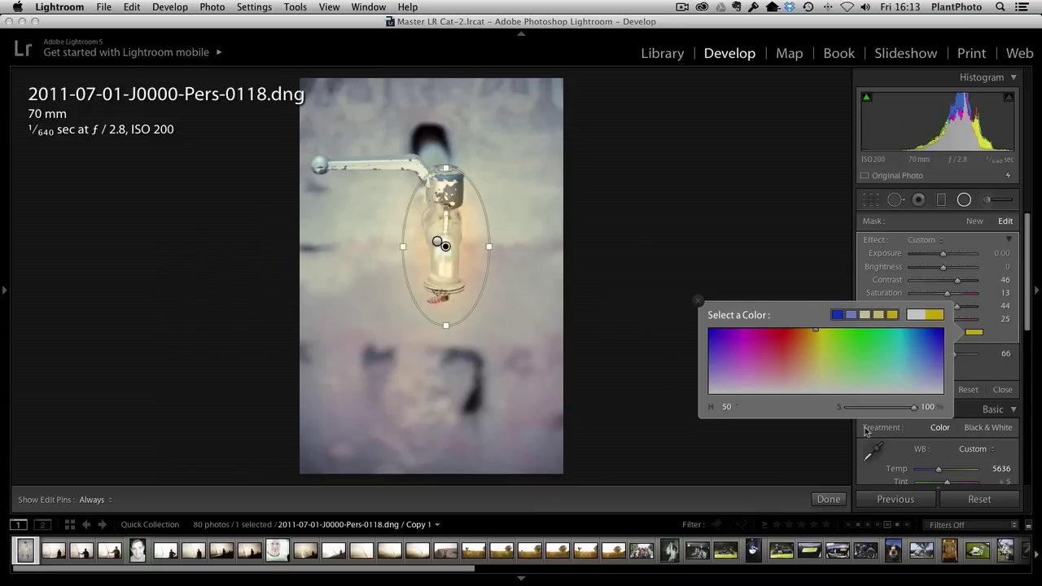
pyautogui.moveTo(913, 408)
pyautogui.mouseDown()
pyautogui.moveTo(853, 406)
pyautogui.moveTo(891, 416)
pyautogui.moveTo(858, 415)
pyautogui.mouseUp()
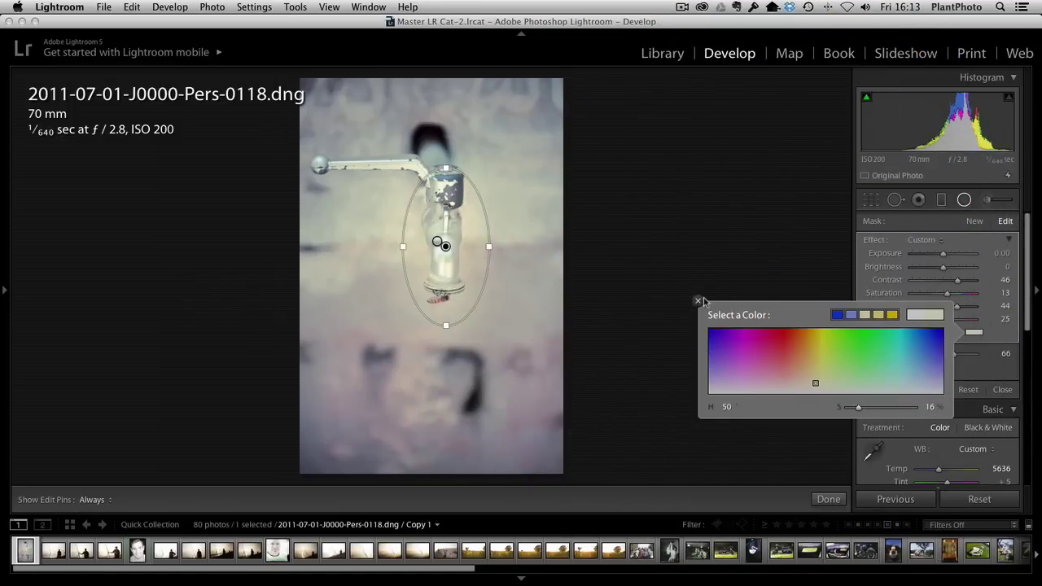
pyautogui.click(698, 301)
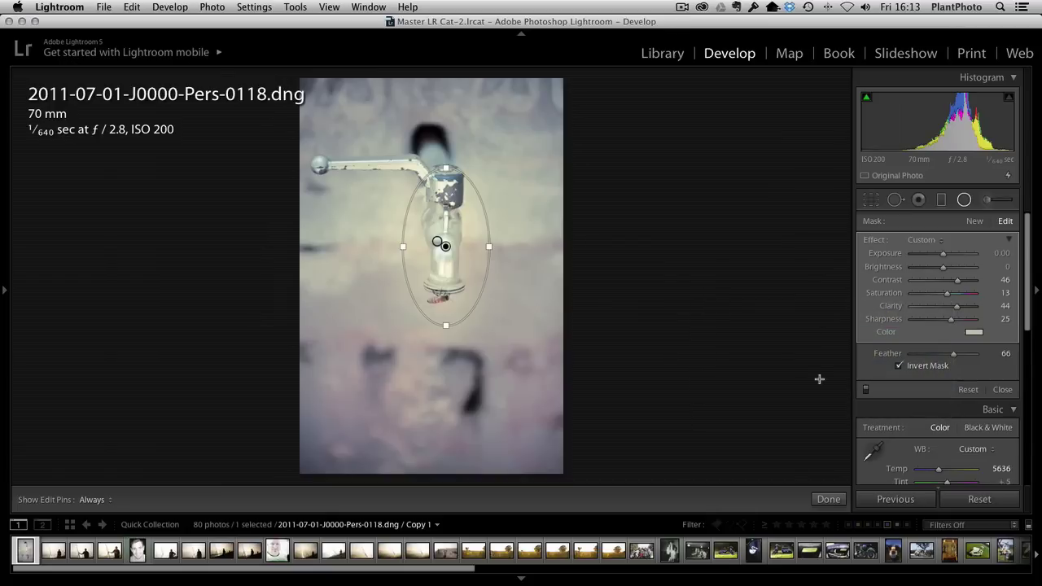
pyautogui.click(867, 391)
pyautogui.click(867, 391)
pyautogui.click(966, 201)
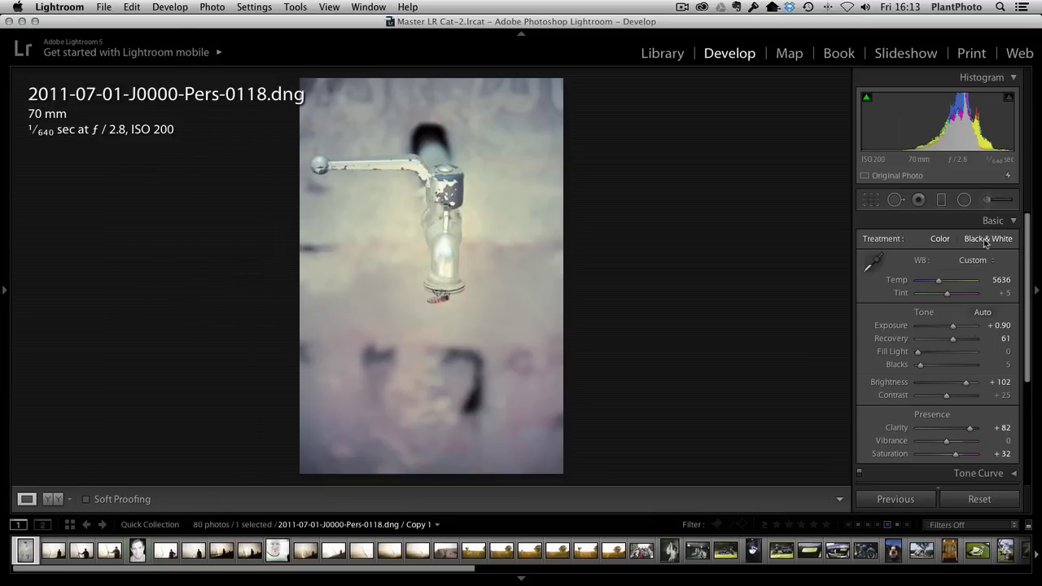
pyautogui.click(966, 202)
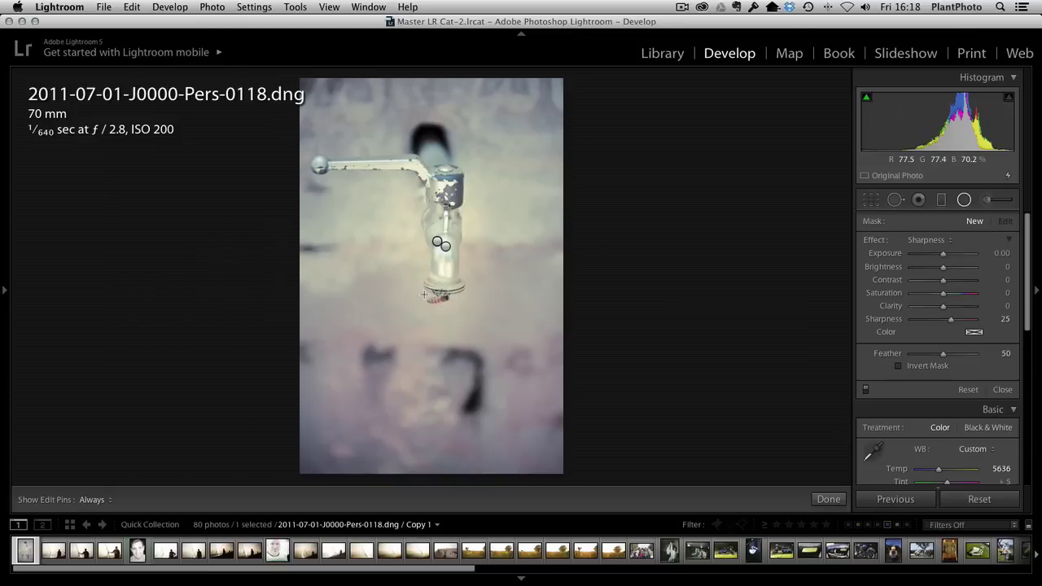
# - Draw and widen a new radial ellipse around the bee at the tap's base, then raise its Contrast
pyautogui.moveTo(424, 295)
pyautogui.mouseDown()
pyautogui.moveTo(441, 302)
pyautogui.moveTo(427, 293)
pyautogui.mouseUp()
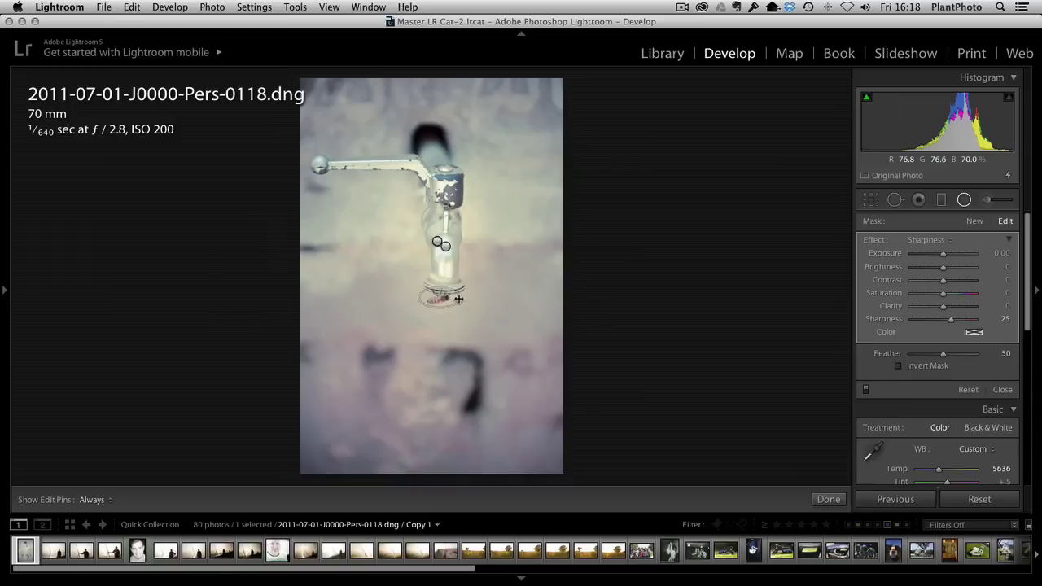
pyautogui.moveTo(459, 299); pyautogui.dragTo(462, 299)
pyautogui.press('z')
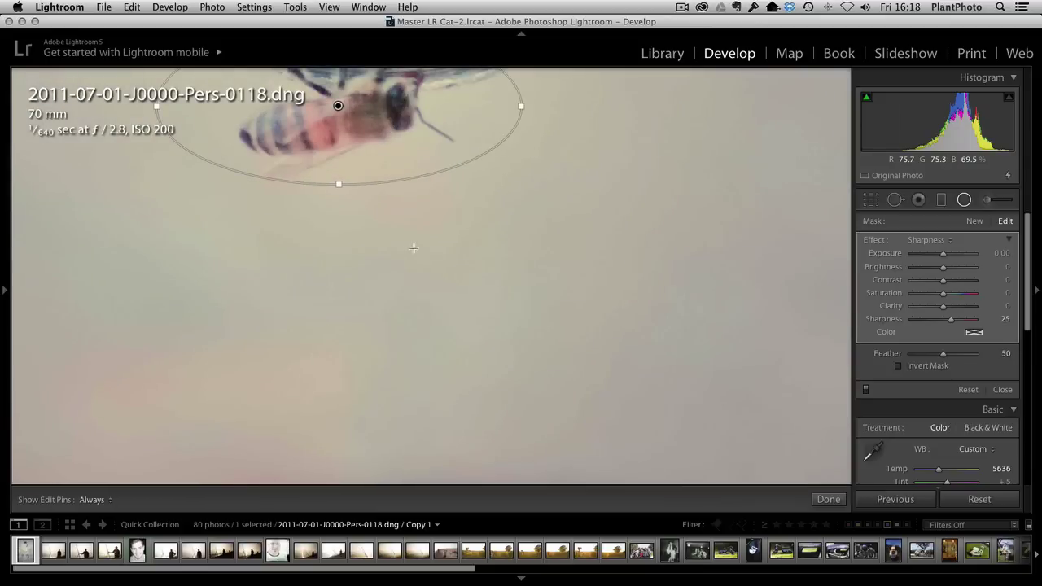
pyautogui.moveTo(391, 242); pyautogui.dragTo(469, 384)
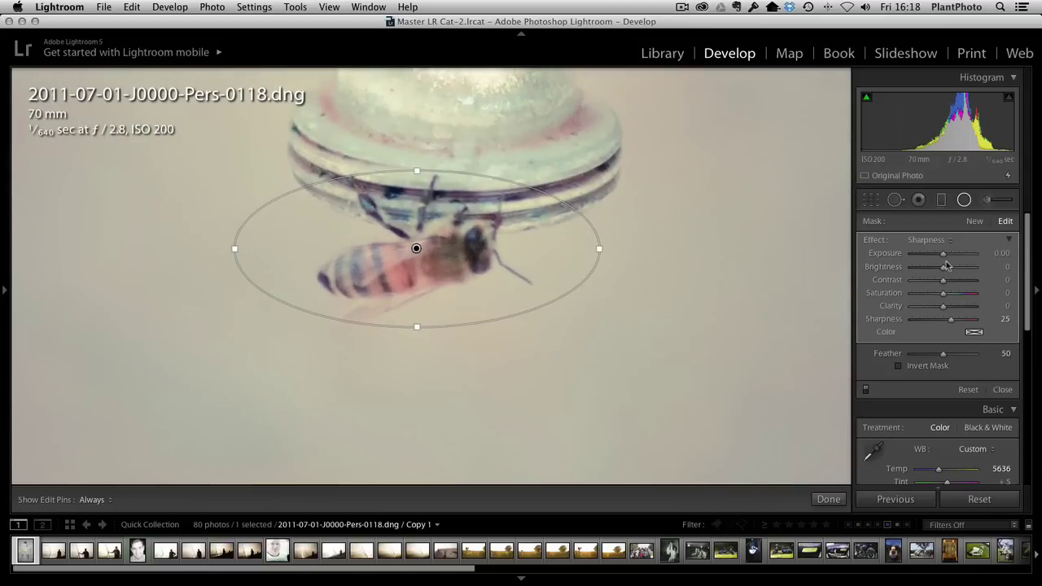
pyautogui.moveTo(943, 280); pyautogui.dragTo(967, 280)
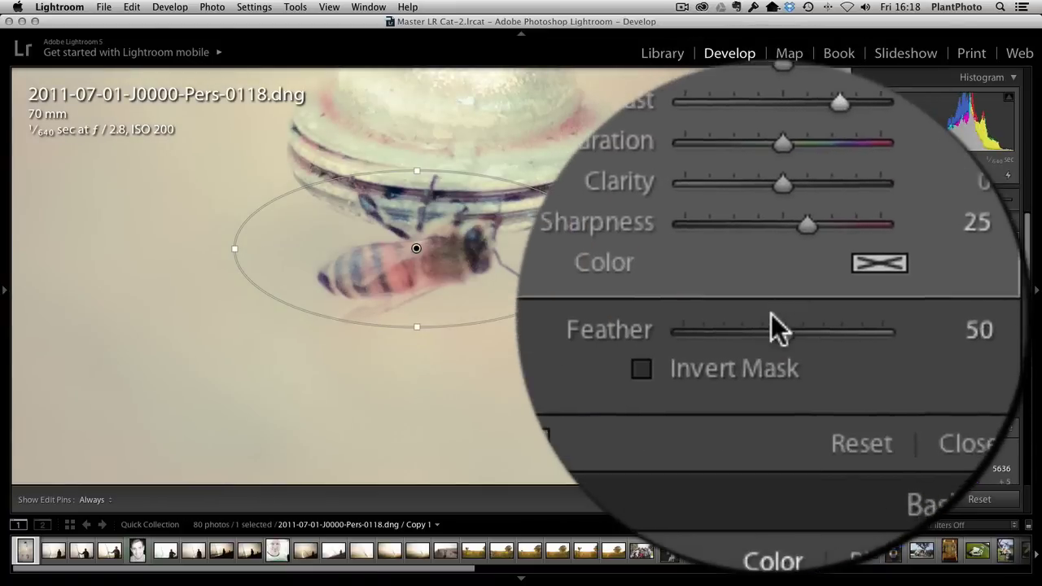
# - Invert the bee filter's mask and set Contrast 48, Brightness 13 and Clarity 50
pyautogui.click(915, 401)
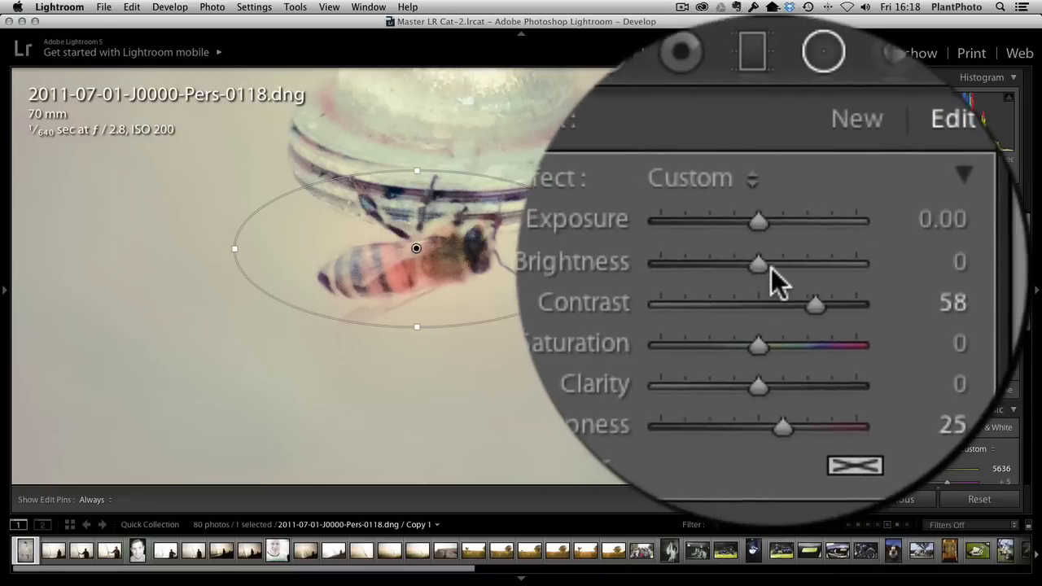
pyautogui.moveTo(967, 280); pyautogui.dragTo(938, 297)
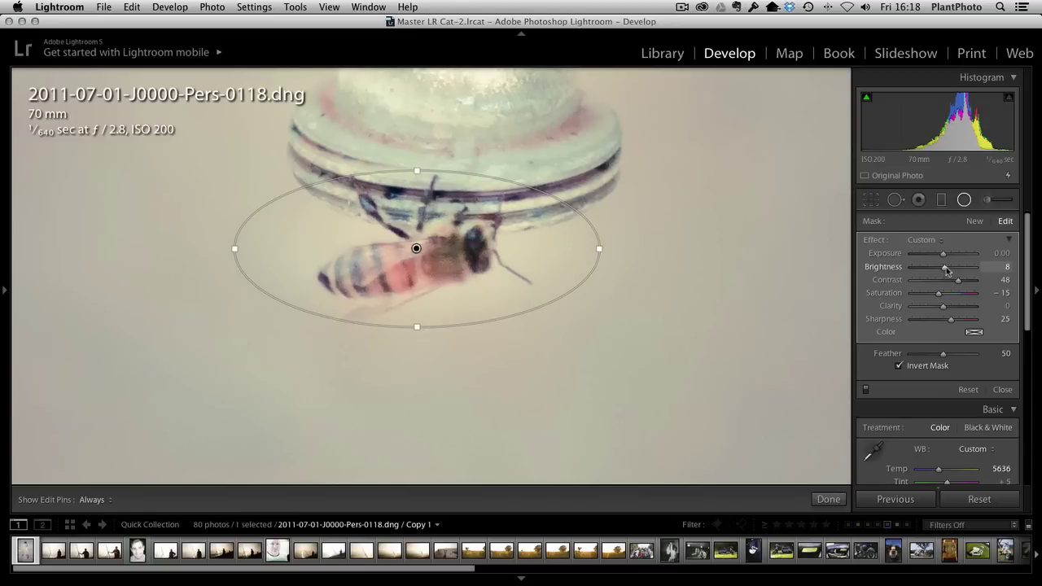
pyautogui.moveTo(947, 270); pyautogui.dragTo(947, 271)
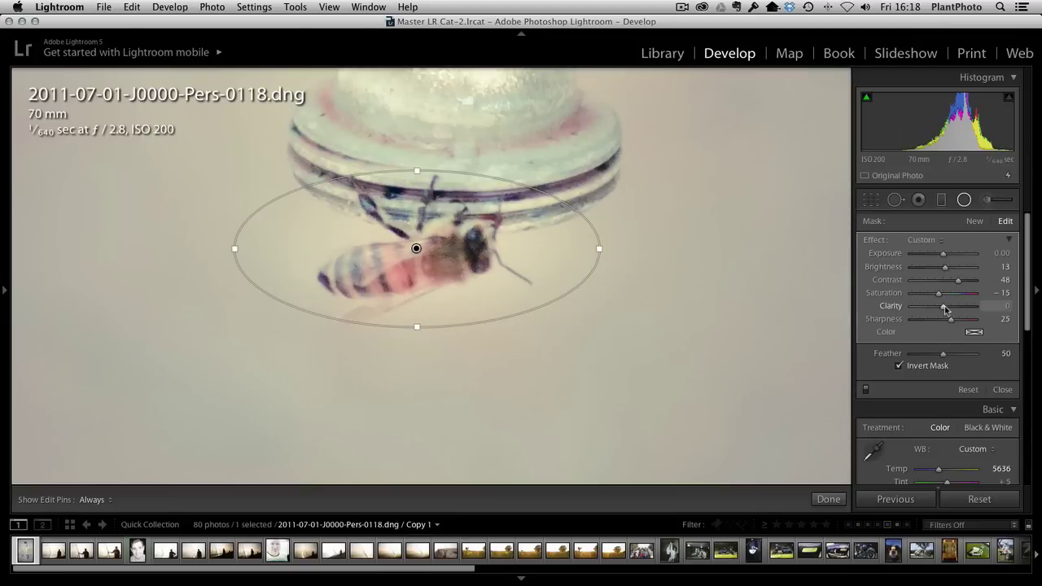
pyautogui.moveTo(945, 308); pyautogui.dragTo(961, 311)
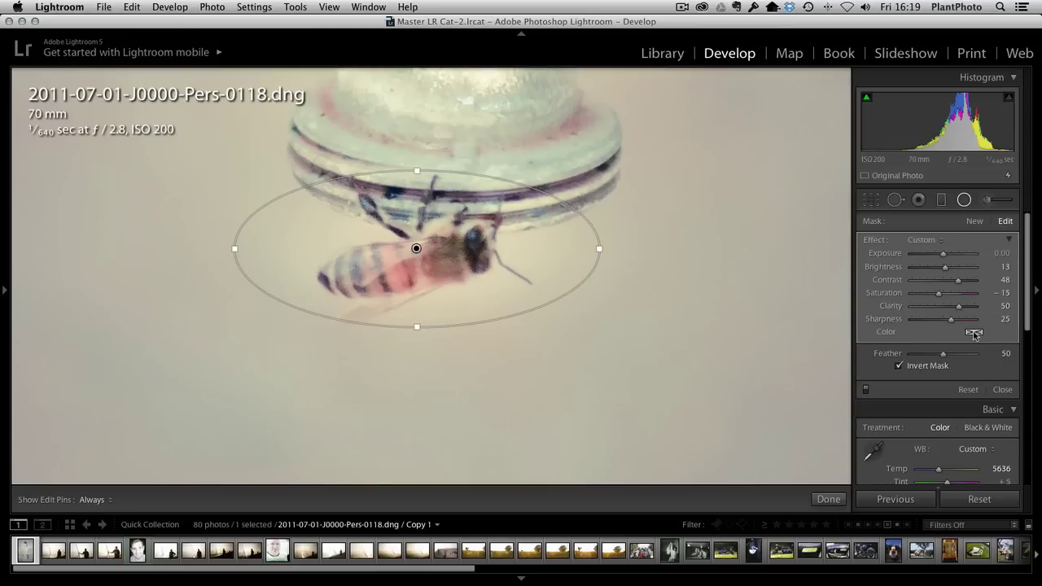
# - Tint the bee filter a soft tan colour (hue 39)
pyautogui.click(975, 333)
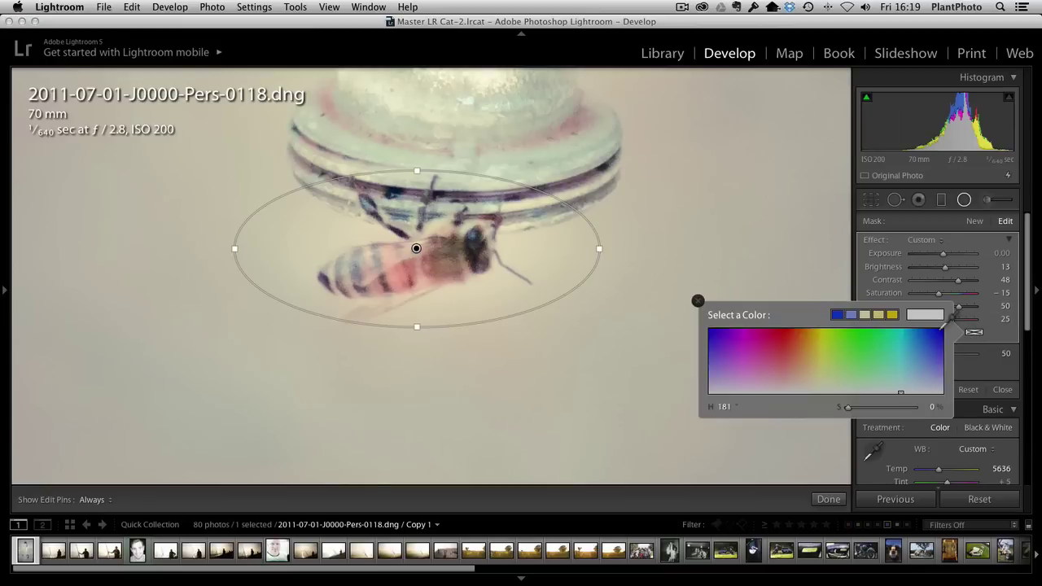
pyautogui.click(892, 314)
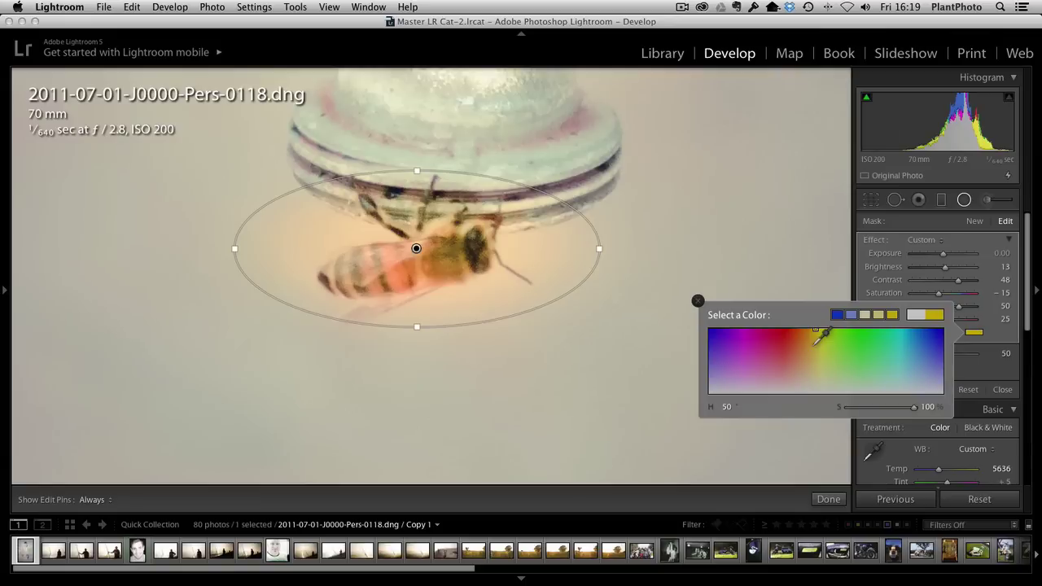
pyautogui.click(810, 352)
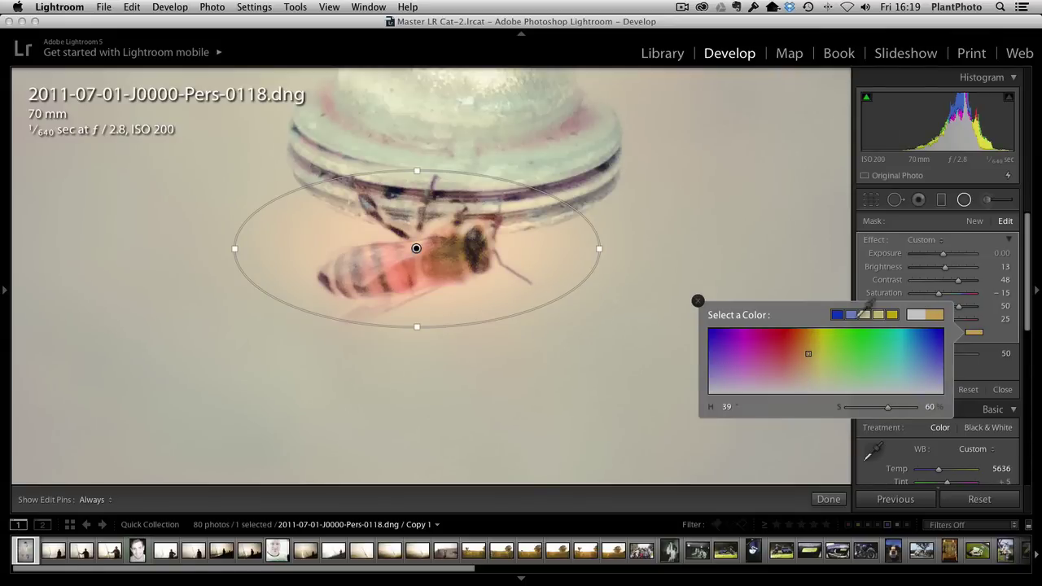
pyautogui.click(697, 301)
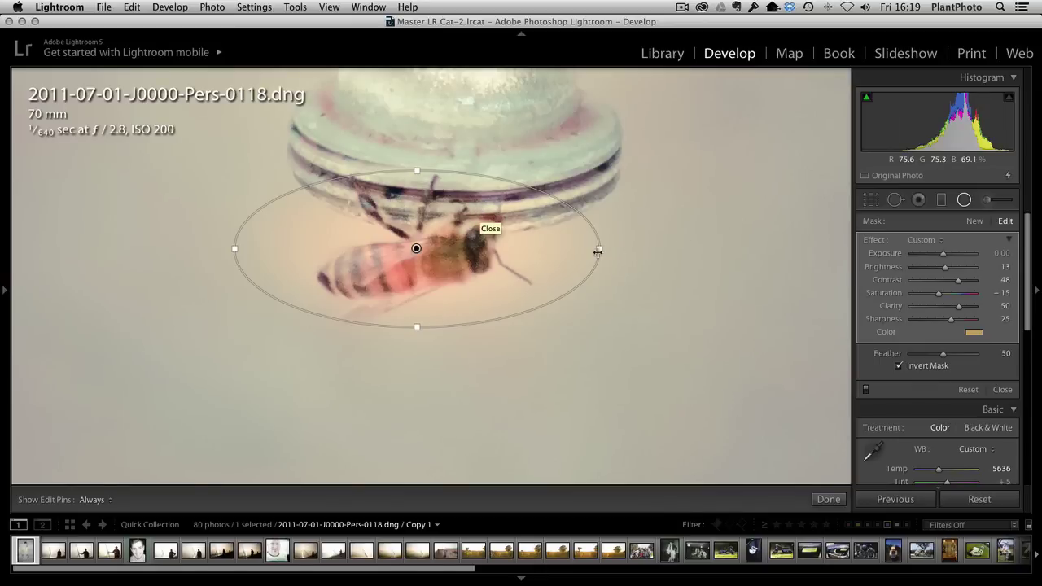
# - Narrow the ellipse from both sides and shift it down onto the bee
pyautogui.moveTo(599, 249); pyautogui.dragTo(579, 234)
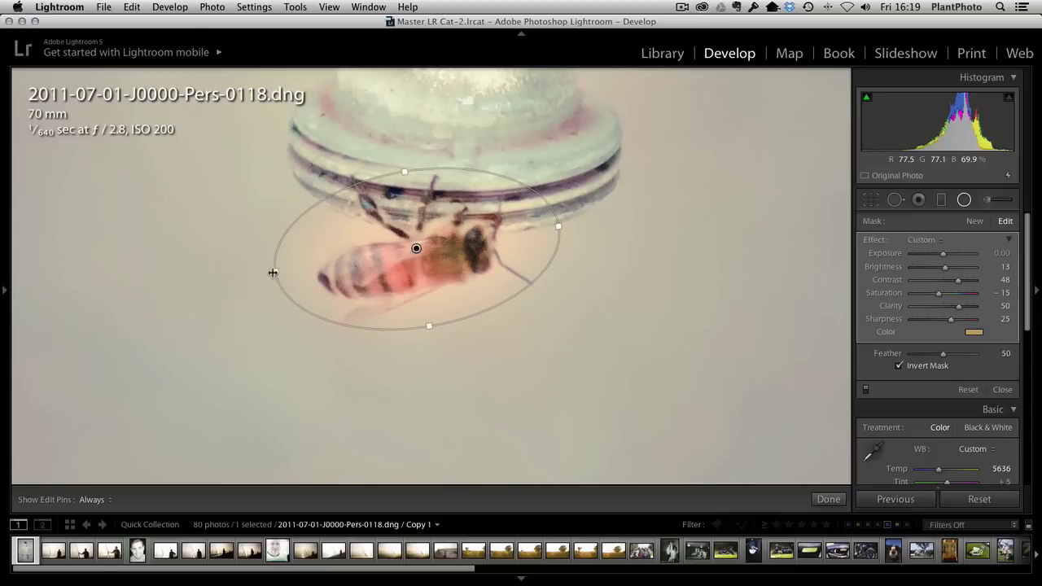
pyautogui.moveTo(274, 272); pyautogui.dragTo(296, 272)
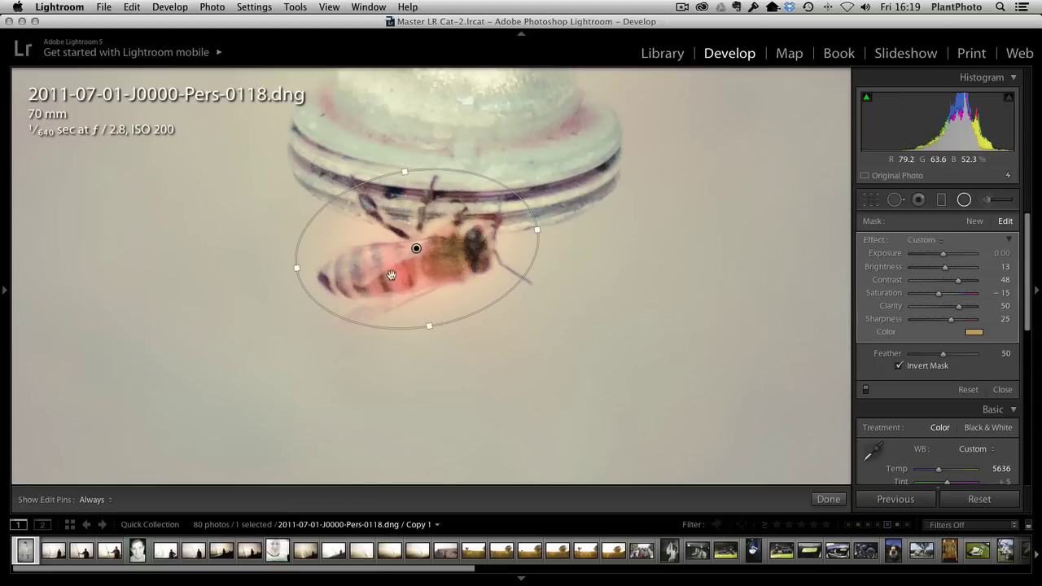
pyautogui.moveTo(391, 279); pyautogui.dragTo(395, 292)
# - Lower the tint saturation to 37, finish the filter and view the whole photo
pyautogui.click(975, 333)
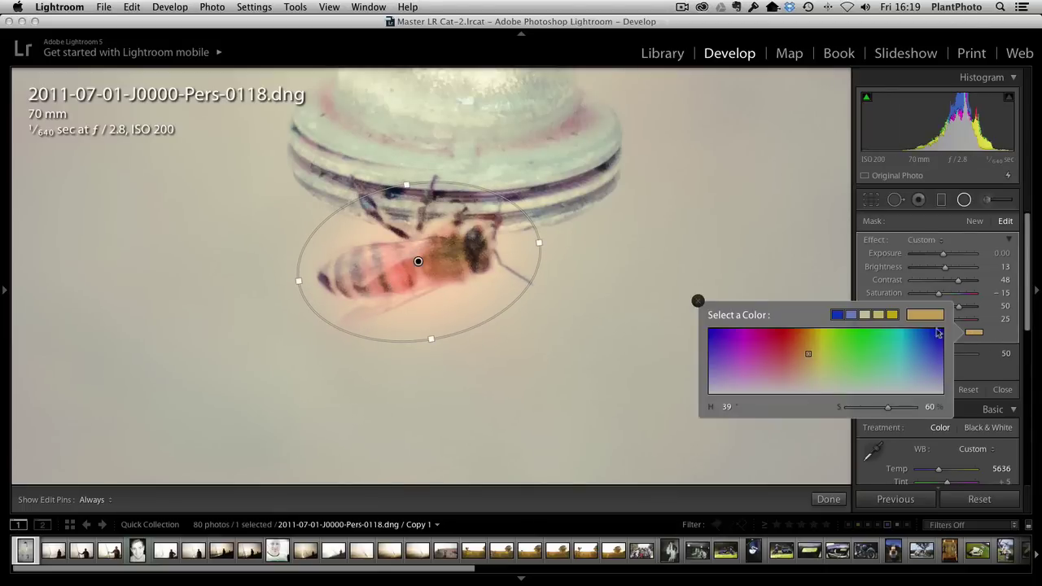
pyautogui.moveTo(887, 412); pyautogui.dragTo(871, 413)
pyautogui.click(698, 300)
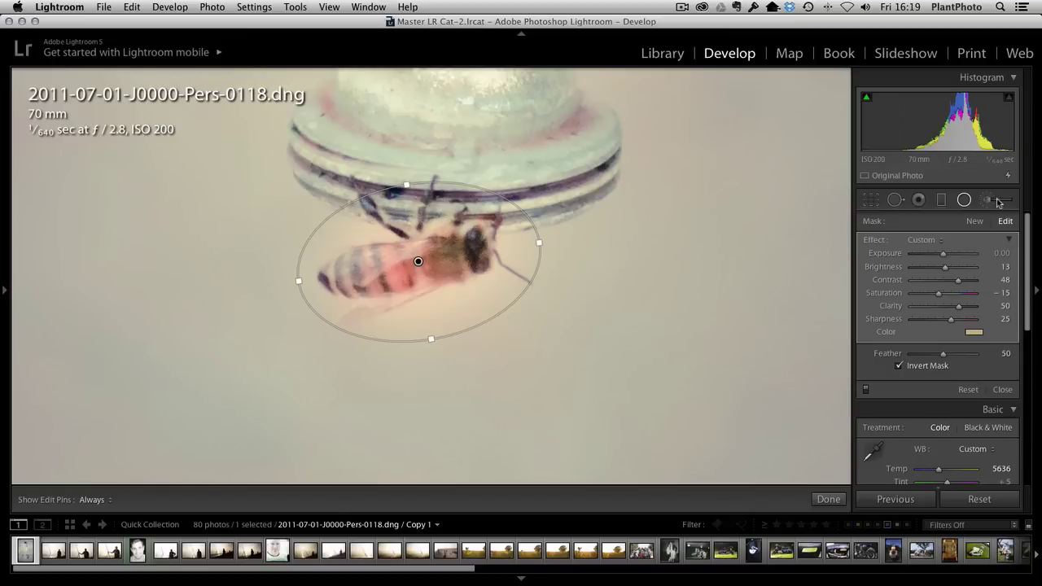
pyautogui.click(964, 200)
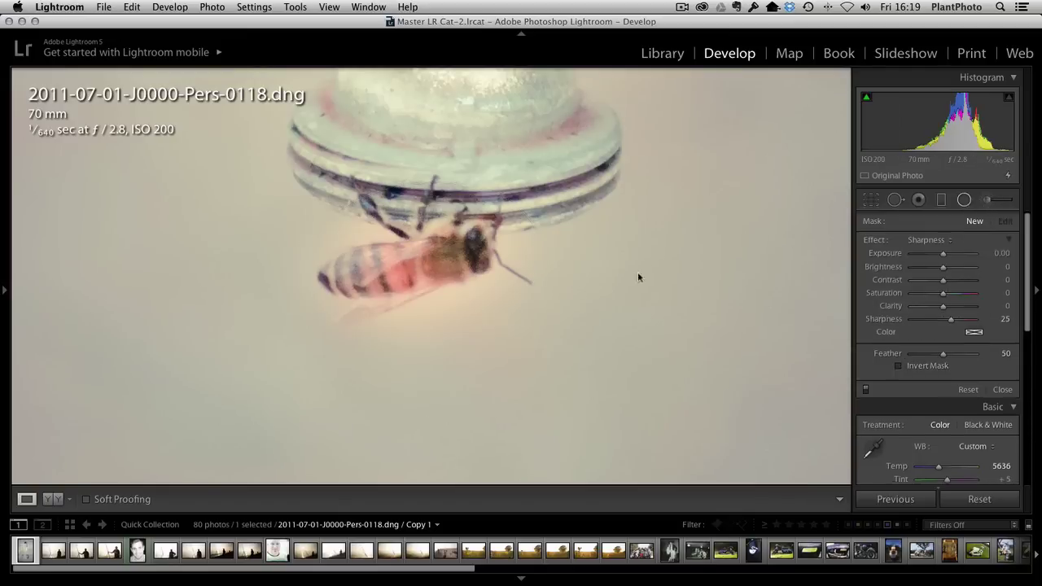
pyautogui.click(558, 297)
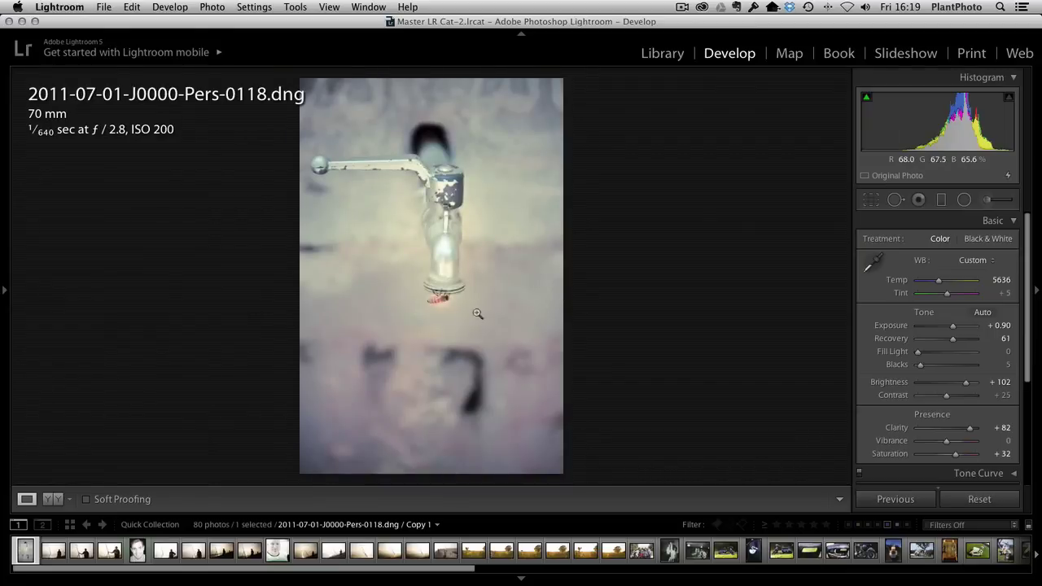
# - Zoom in on the bee, reopen its filter and drop the tint saturation to about 1
pyautogui.click(438, 300)
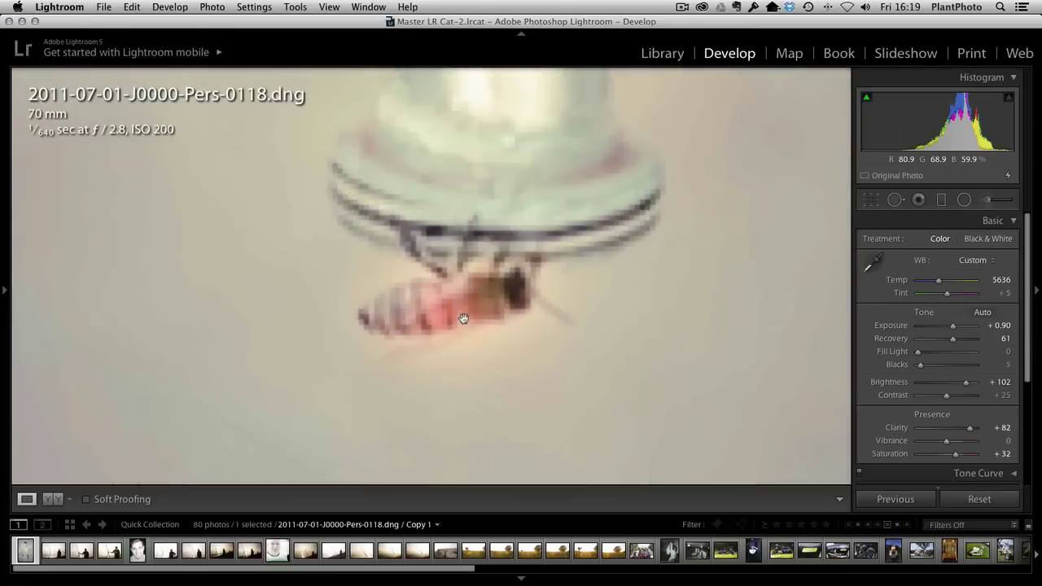
pyautogui.click(496, 307)
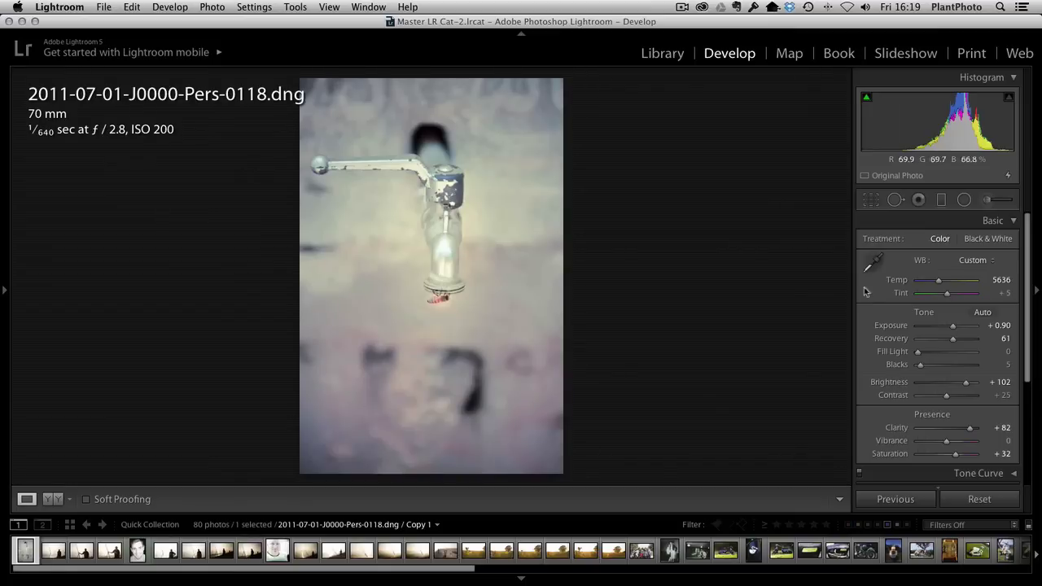
pyautogui.click(964, 200)
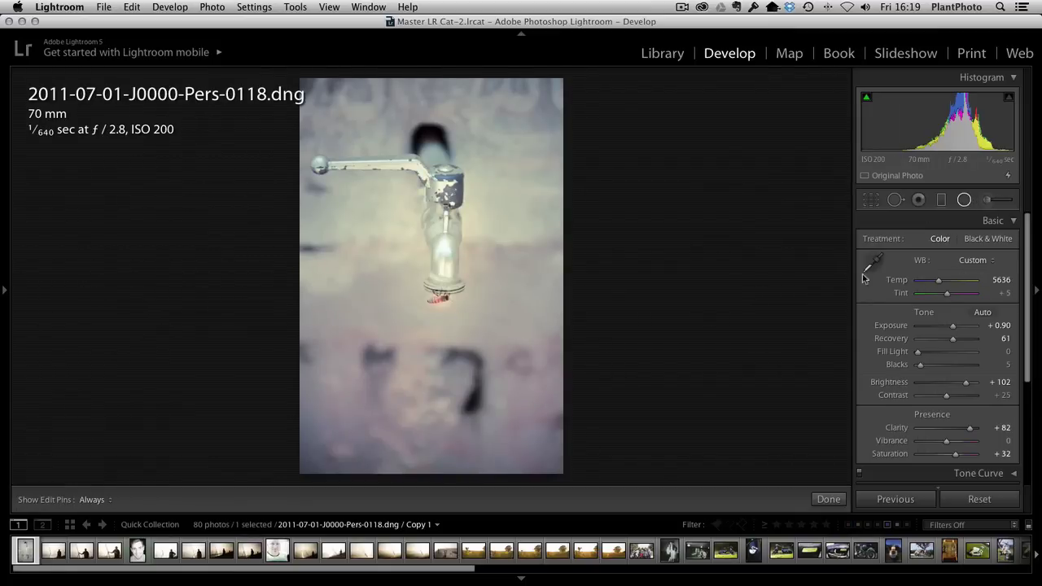
pyautogui.click(439, 298)
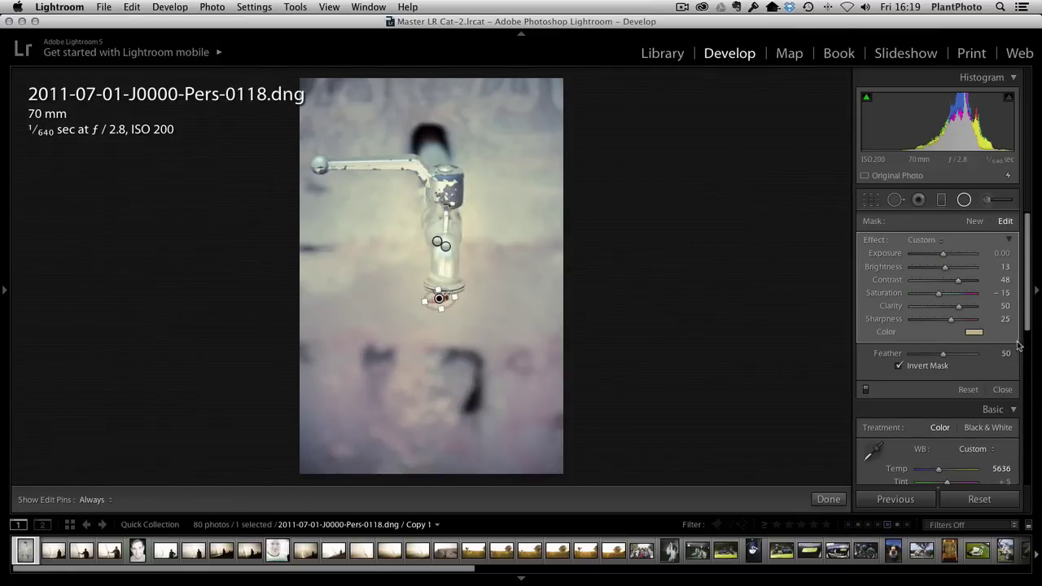
pyautogui.click(974, 332)
pyautogui.moveTo(862, 409); pyautogui.dragTo(848, 412)
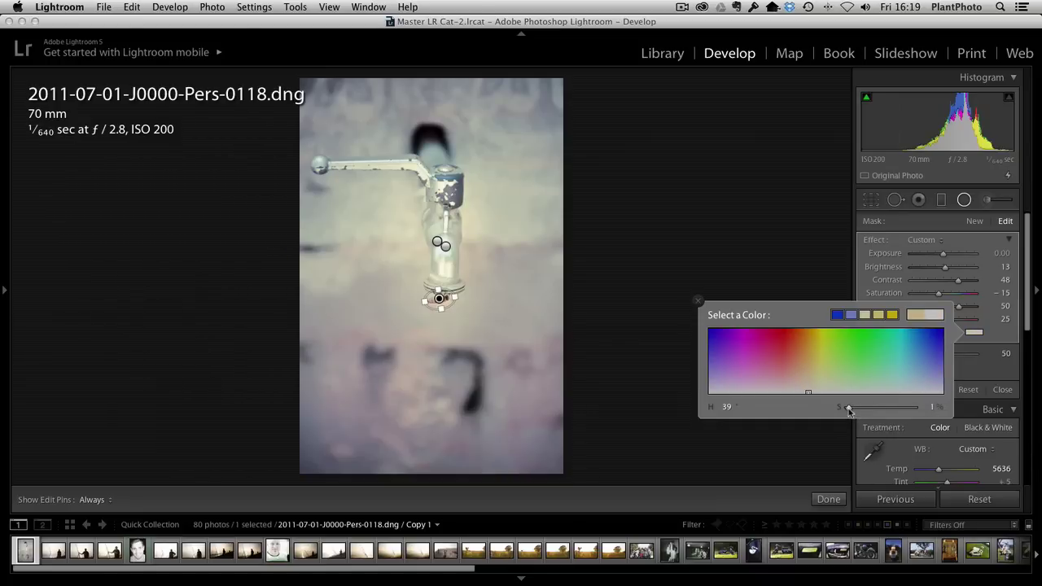
pyautogui.click(699, 300)
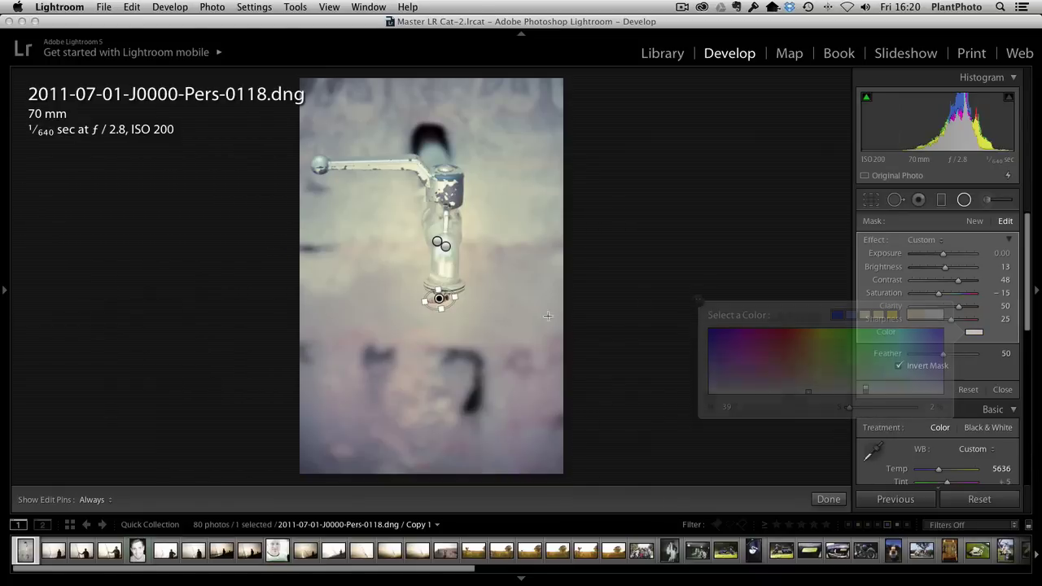
pyautogui.click(964, 199)
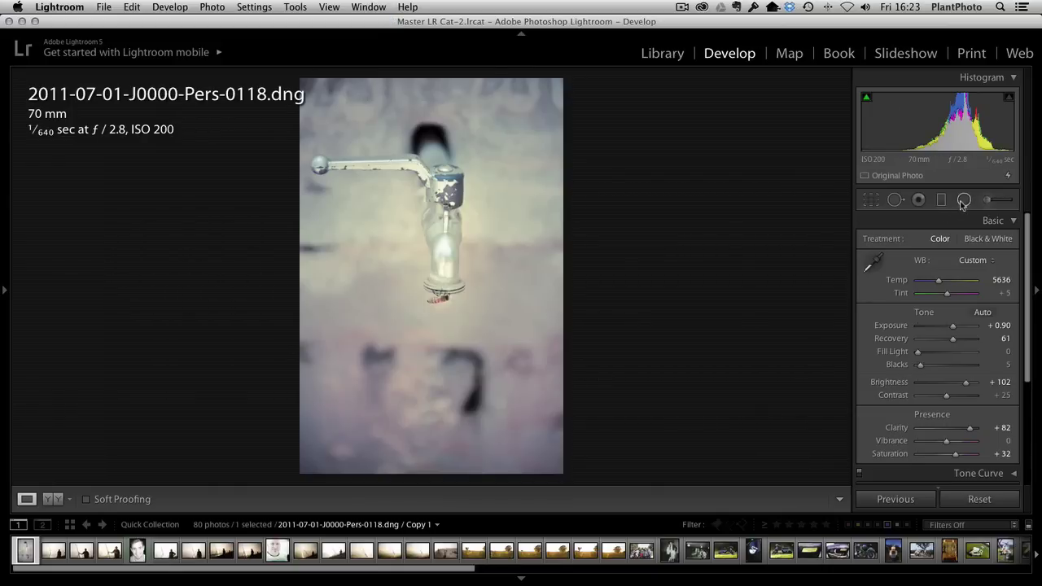
# - Reopen the bee's radial filter and set its Brightness to 8 and Contrast to 27
pyautogui.click(963, 201)
pyautogui.click(439, 298)
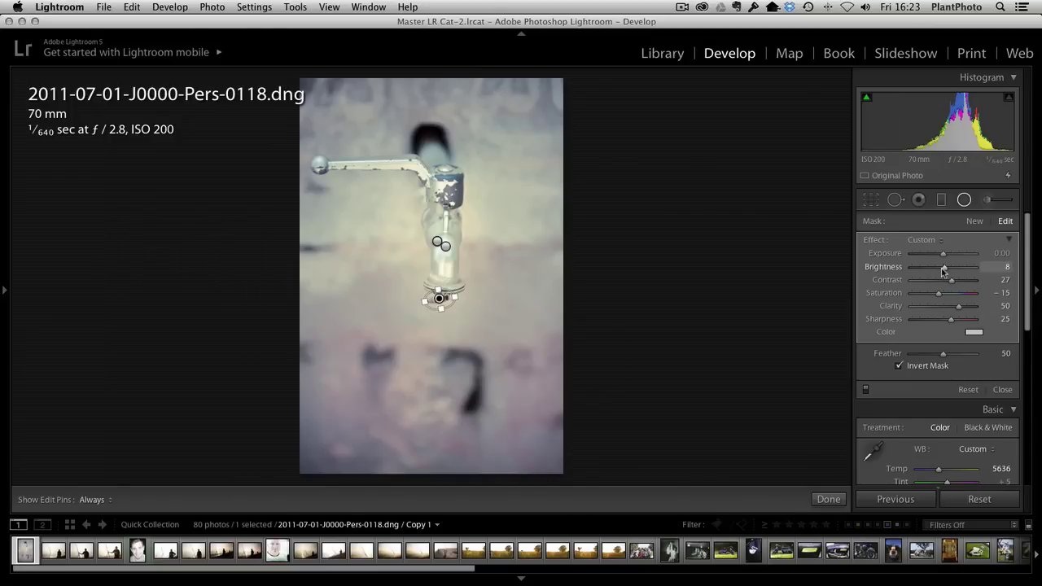
pyautogui.click(966, 206)
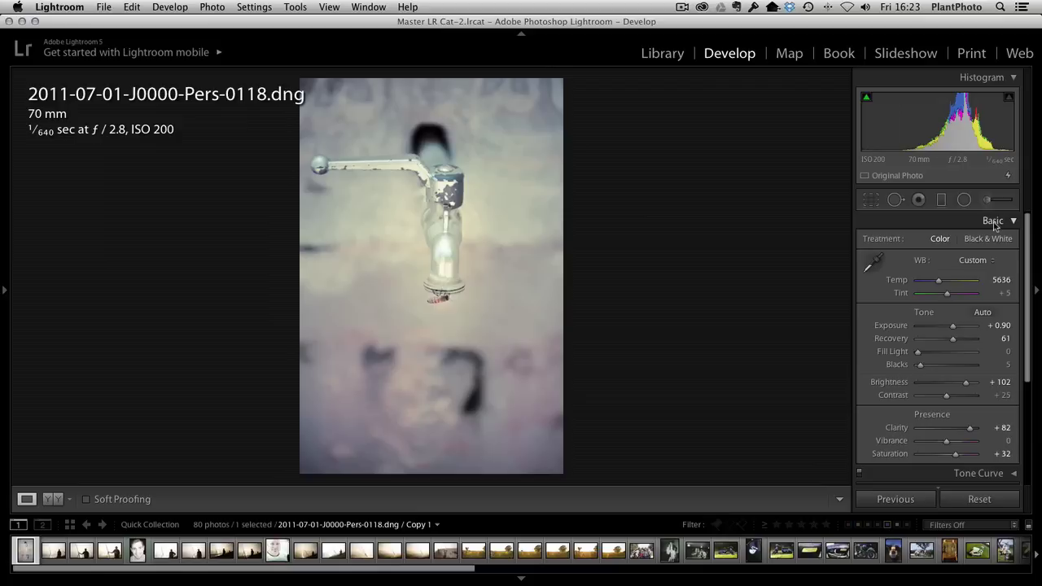
# - Nudge the large soft-focus ellipse right and deepen the tall oval filter's Brightness from −33 to −54
pyautogui.click(964, 200)
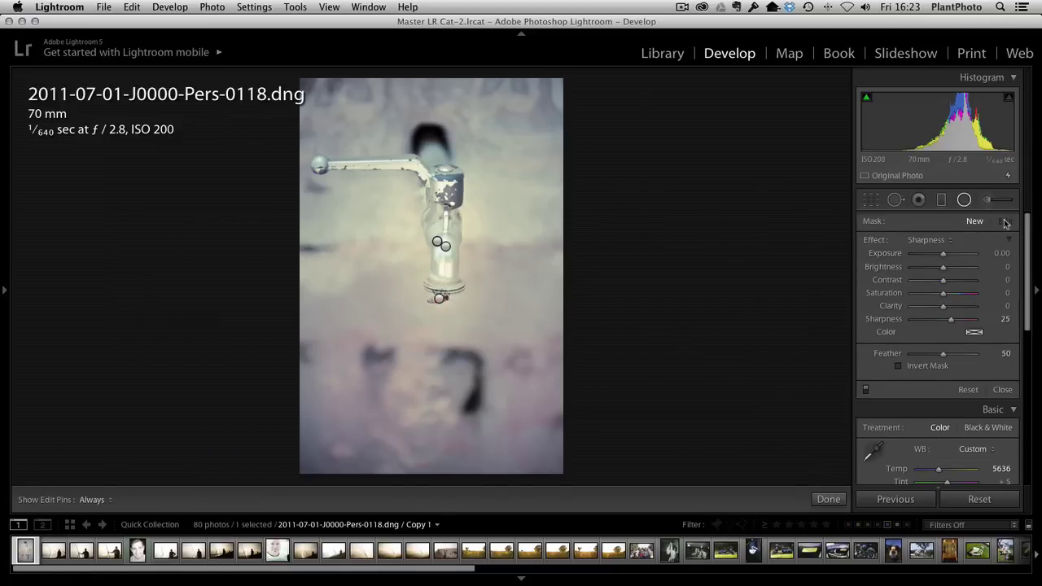
pyautogui.click(969, 200)
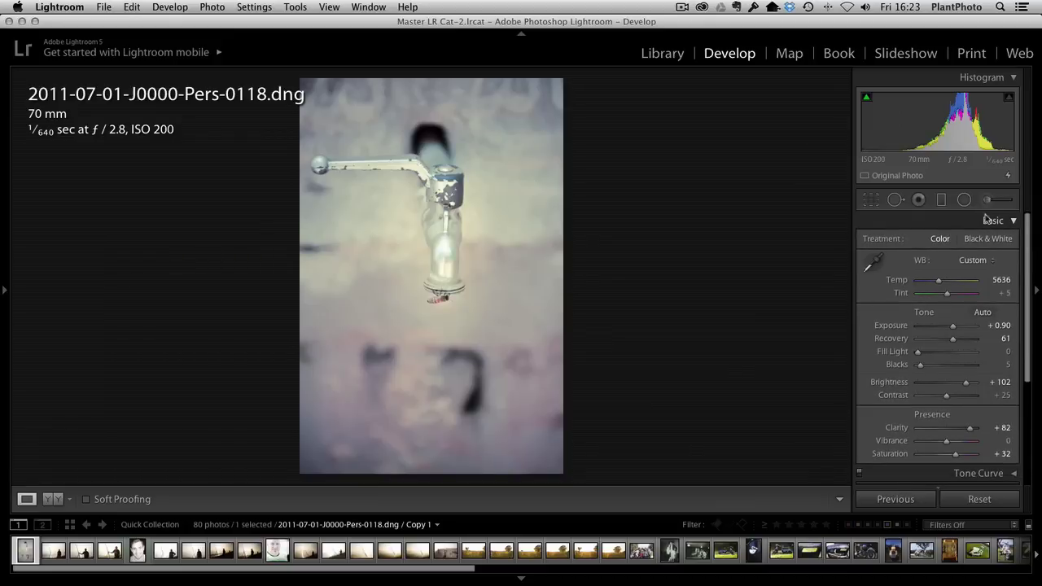
pyautogui.click(965, 200)
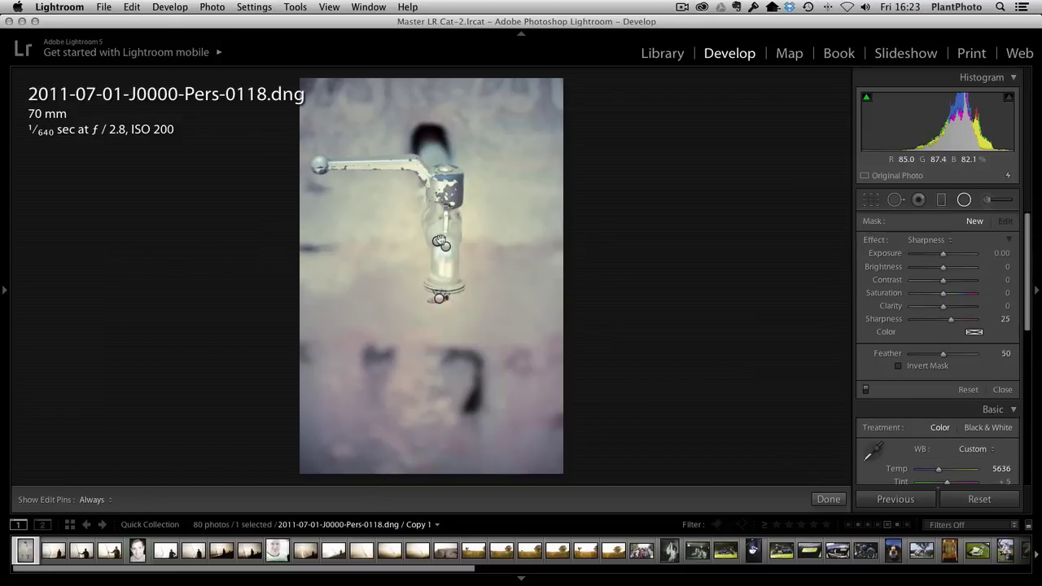
pyautogui.click(441, 242)
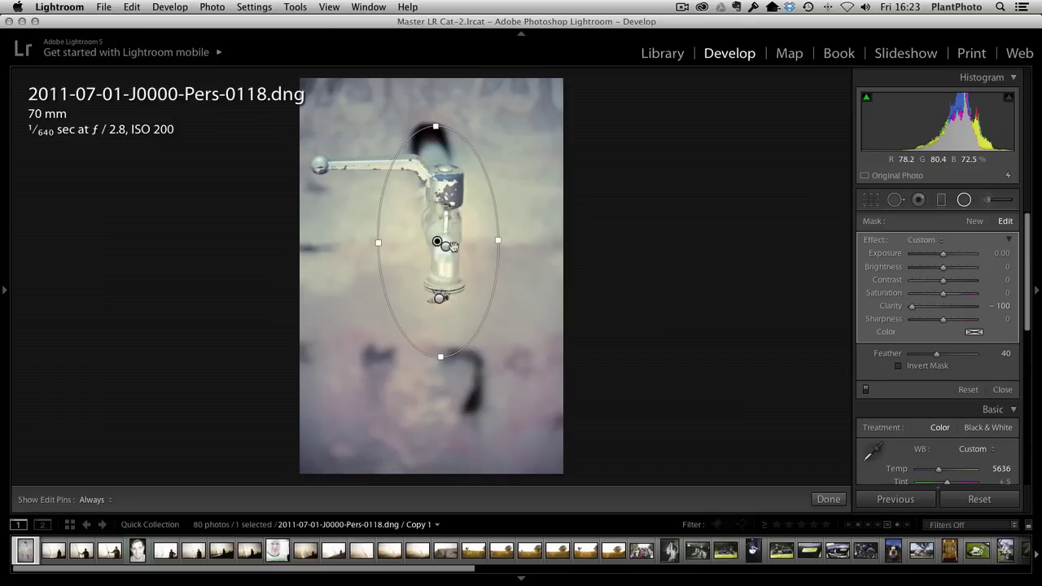
pyautogui.click(446, 246)
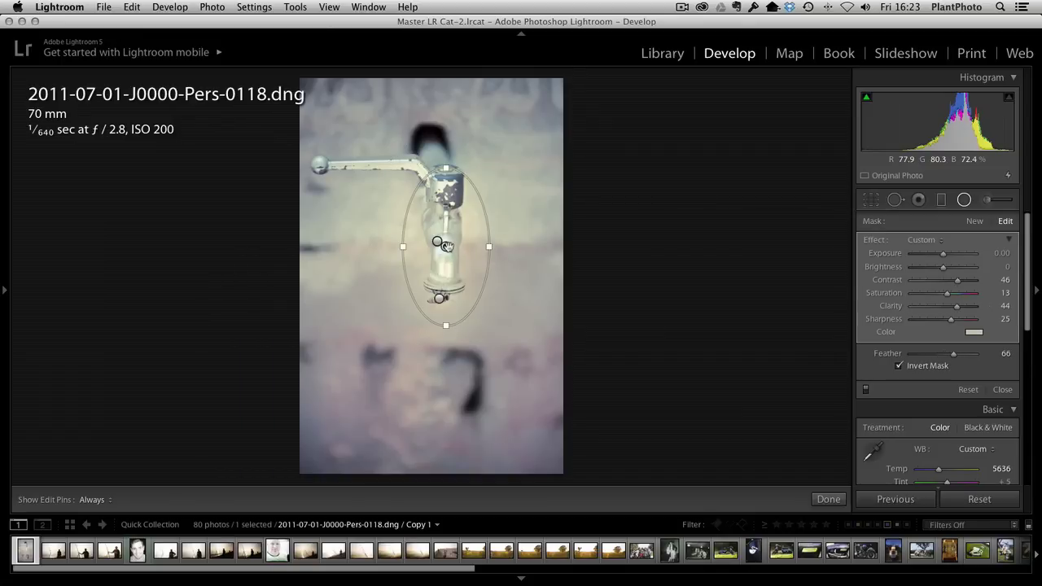
pyautogui.click(438, 243)
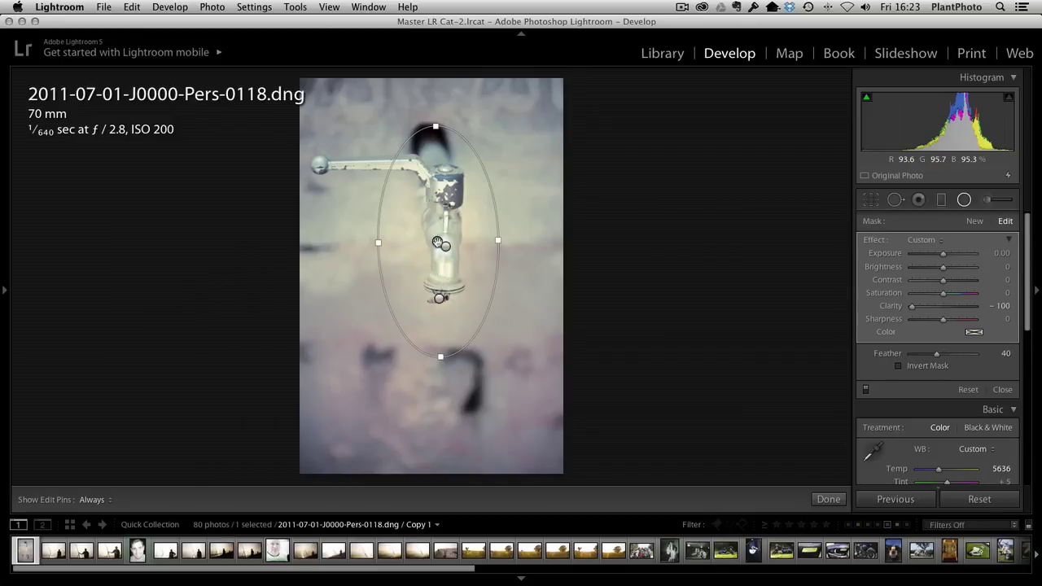
pyautogui.moveTo(437, 242); pyautogui.dragTo(446, 243)
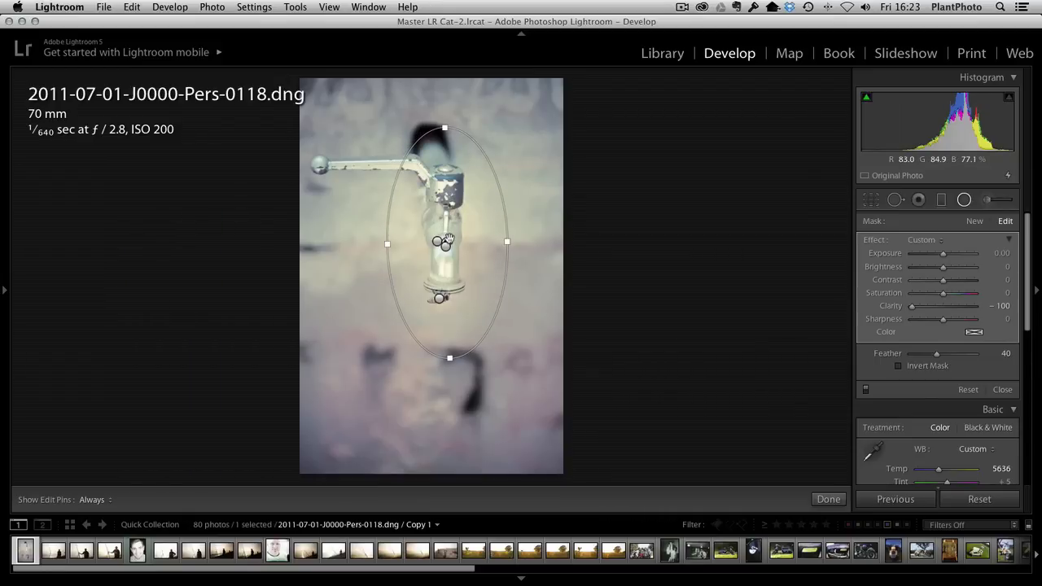
pyautogui.moveTo(475, 257); pyautogui.dragTo(480, 257)
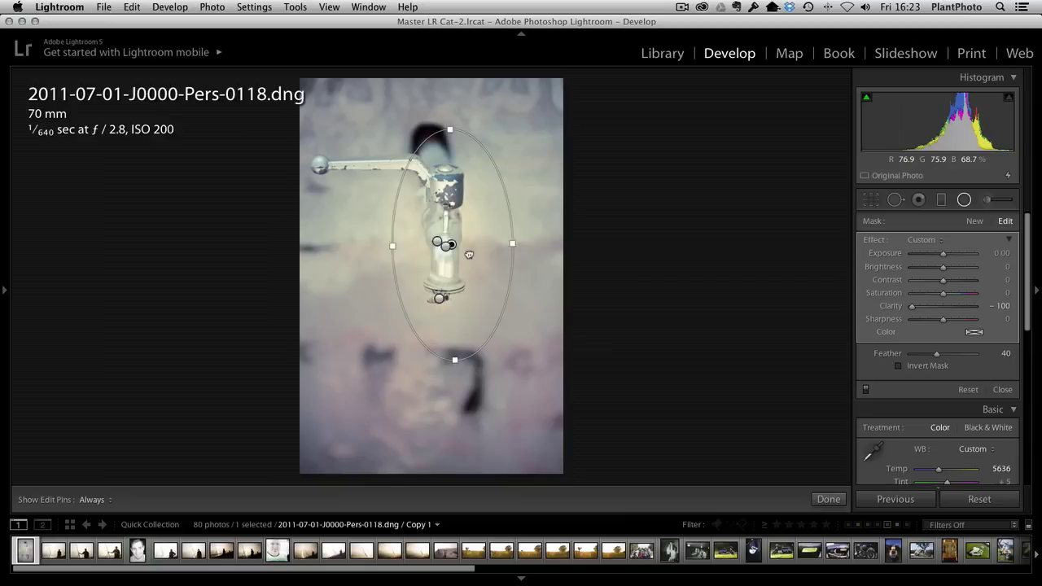
pyautogui.click(438, 242)
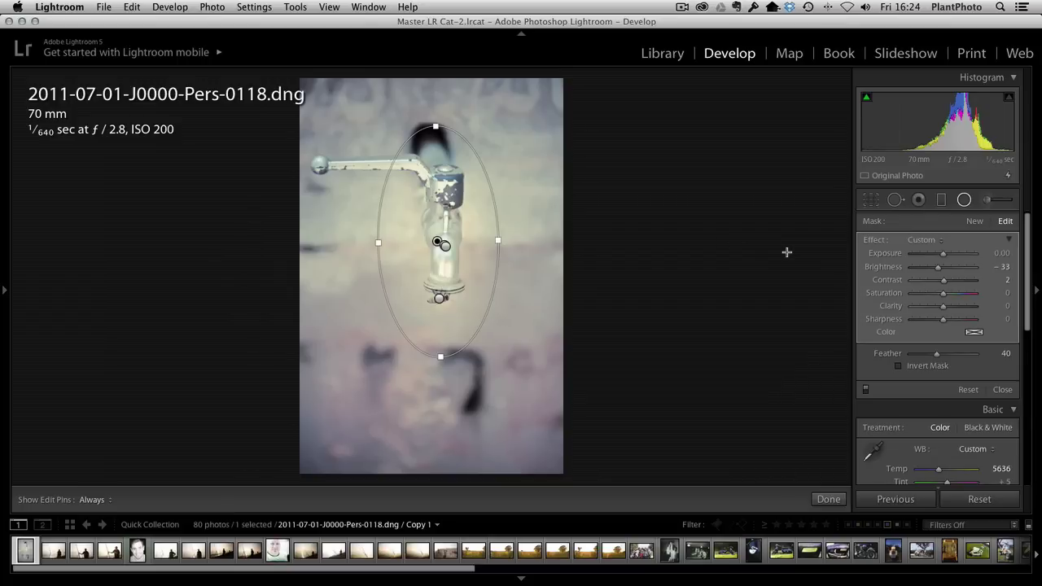
pyautogui.moveTo(939, 268); pyautogui.dragTo(934, 269)
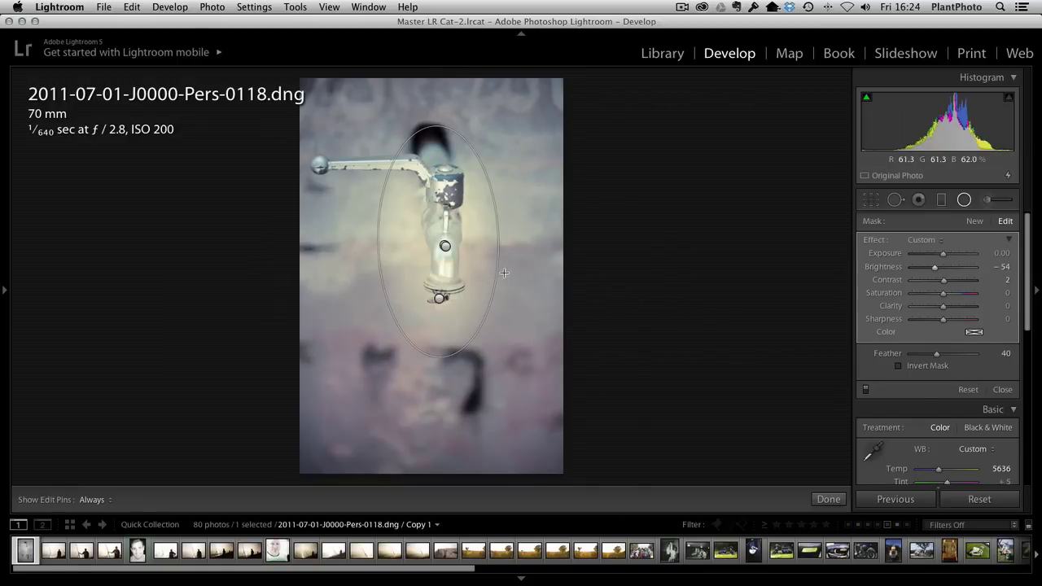
# - Ease the large soft-focus filter's Clarity from −100 to −85
pyautogui.click(445, 245)
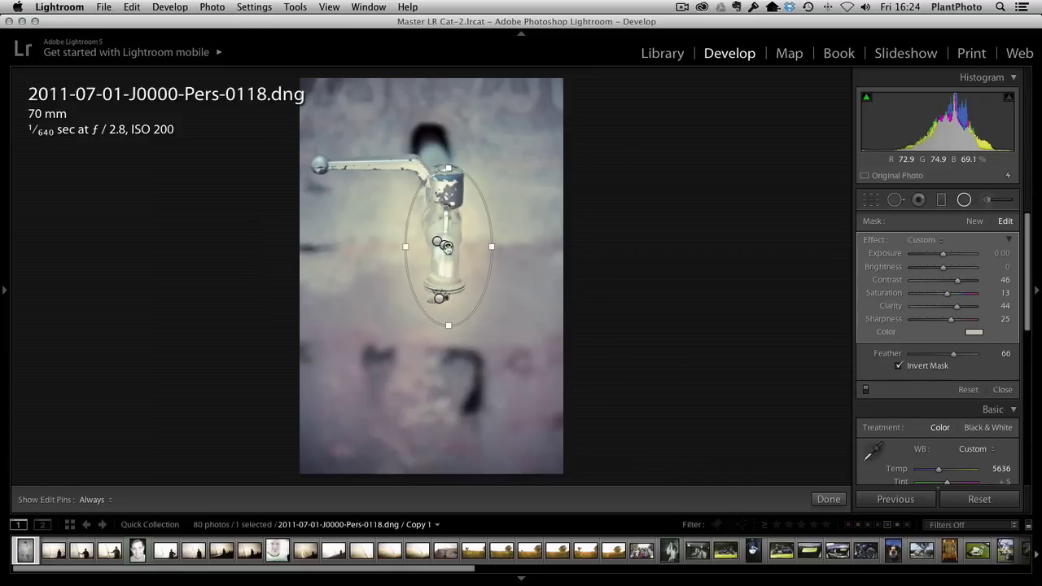
pyautogui.click(443, 245)
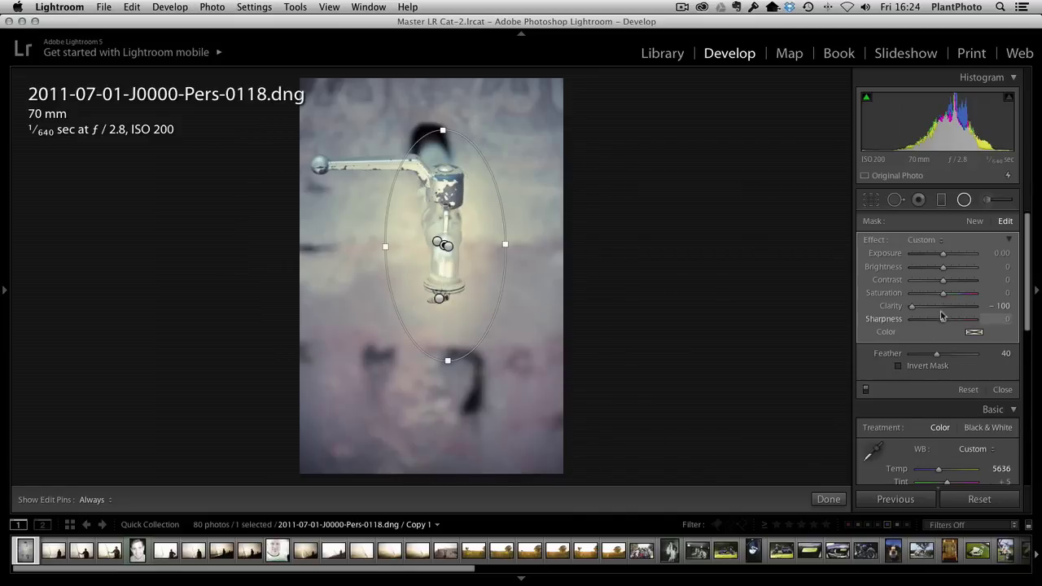
pyautogui.moveTo(912, 306); pyautogui.dragTo(918, 309)
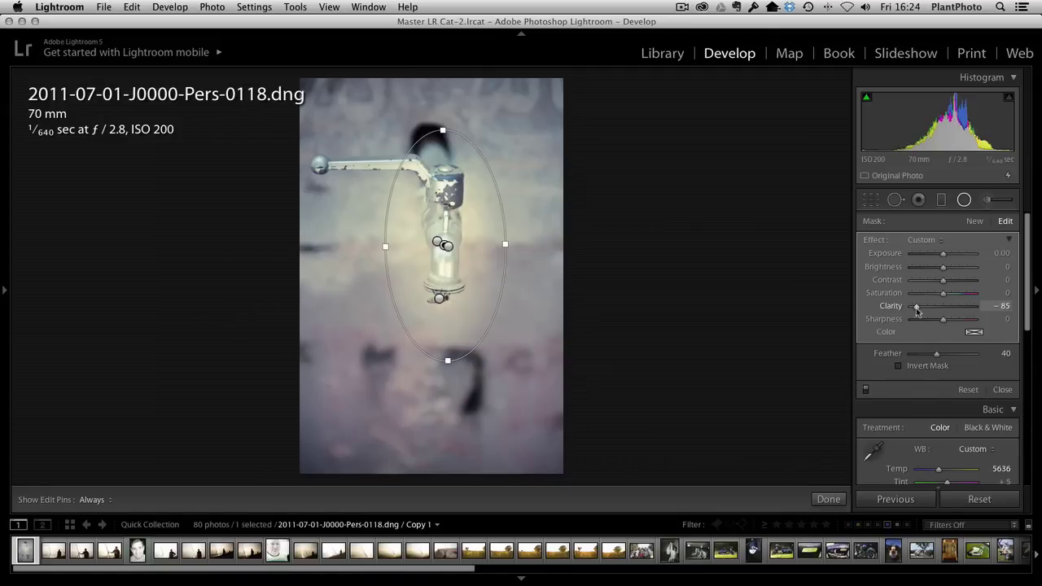
# - Lower the saturation of the smaller inverted filter's colour tint
pyautogui.click(467, 277)
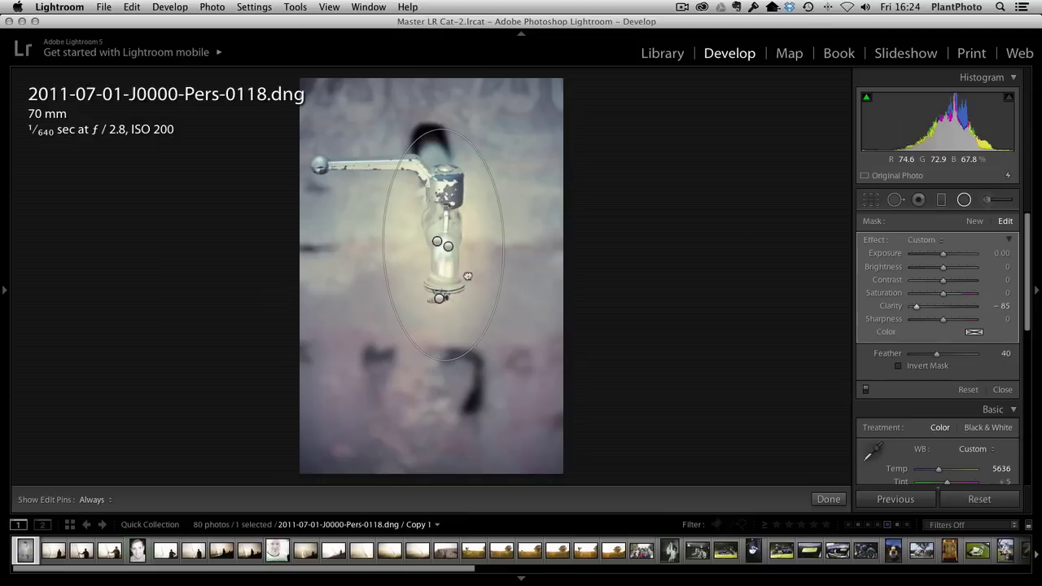
pyautogui.click(438, 242)
pyautogui.click(448, 245)
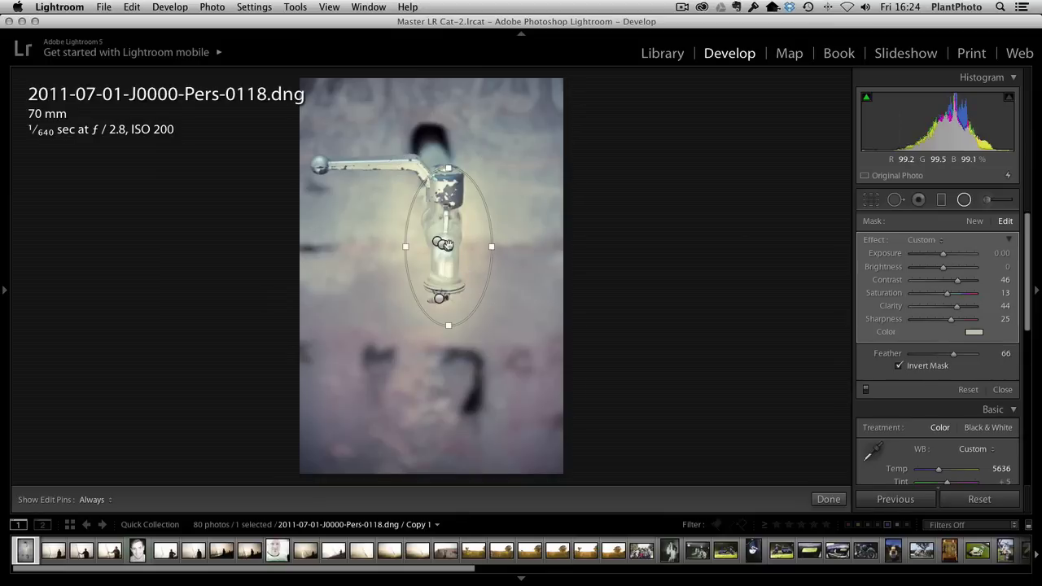
pyautogui.click(974, 332)
pyautogui.moveTo(859, 408); pyautogui.dragTo(851, 411)
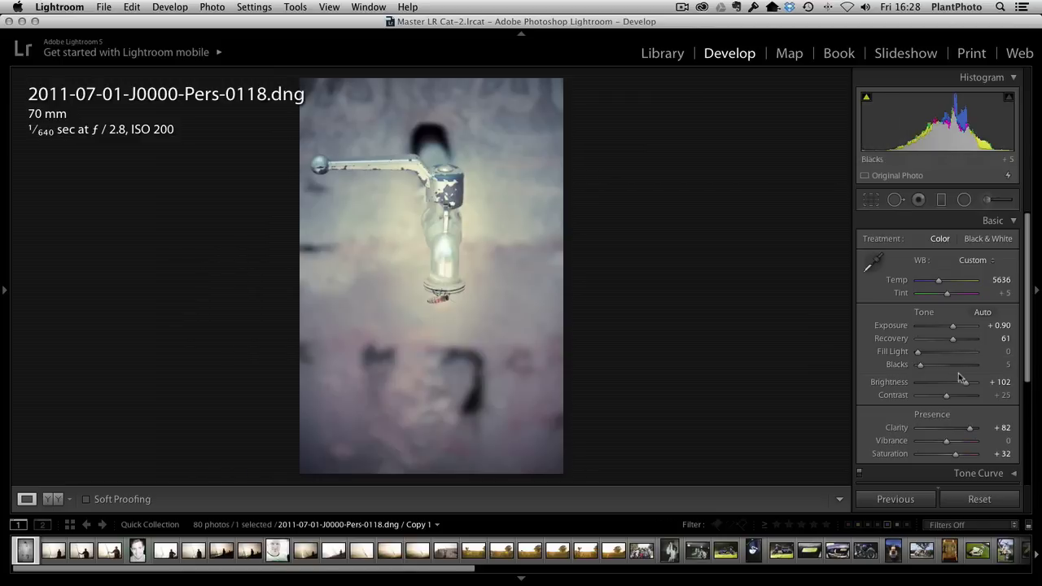
# - In the Basic panel, set global Contrast to +51 and Saturation to +18
pyautogui.moveTo(947, 396); pyautogui.dragTo(914, 396)
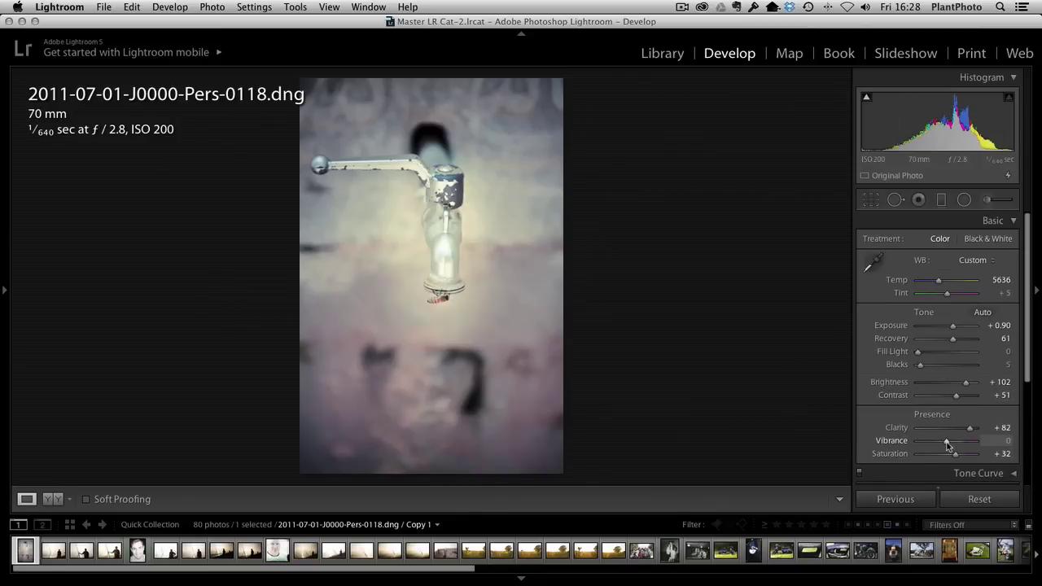
pyautogui.moveTo(954, 453); pyautogui.dragTo(918, 454)
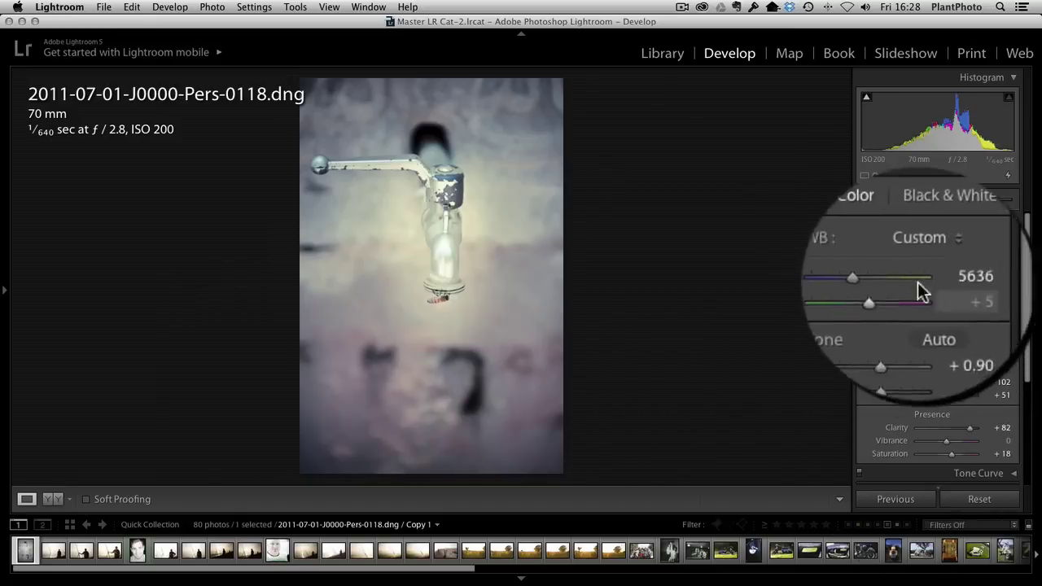
# - Deepen the Post-Crop Vignetting Amount to −11 in the Effects panel
pyautogui.click(965, 222)
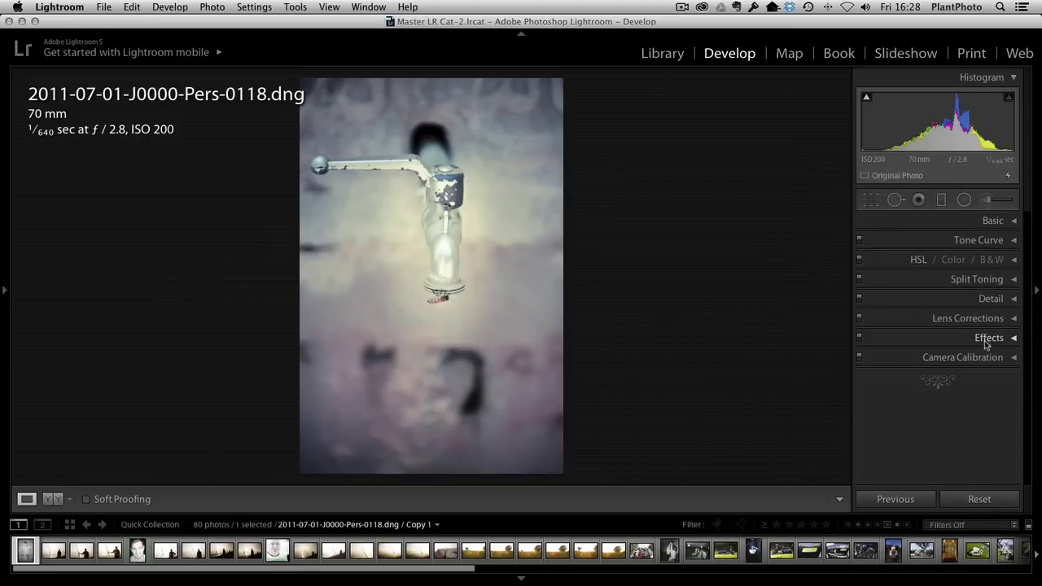
pyautogui.click(987, 339)
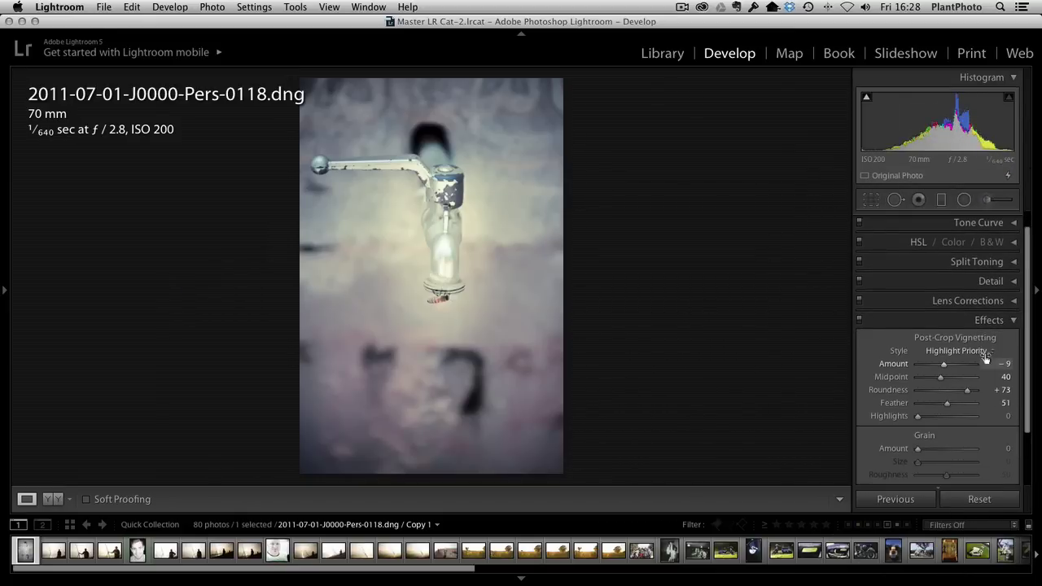
pyautogui.moveTo(945, 365); pyautogui.dragTo(948, 378)
pyautogui.click(987, 322)
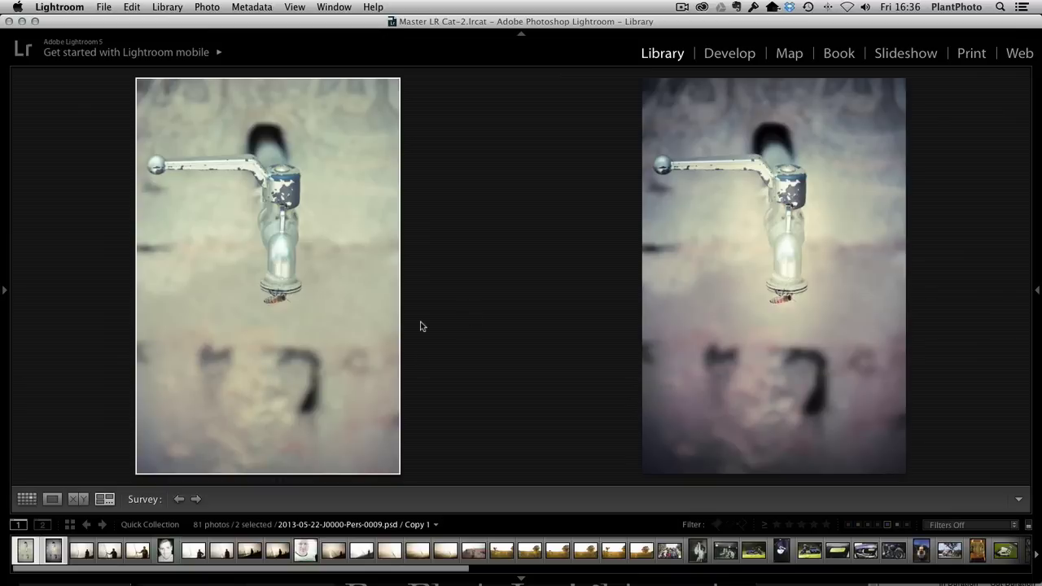
pyautogui.click(285, 338)
pyautogui.click(794, 298)
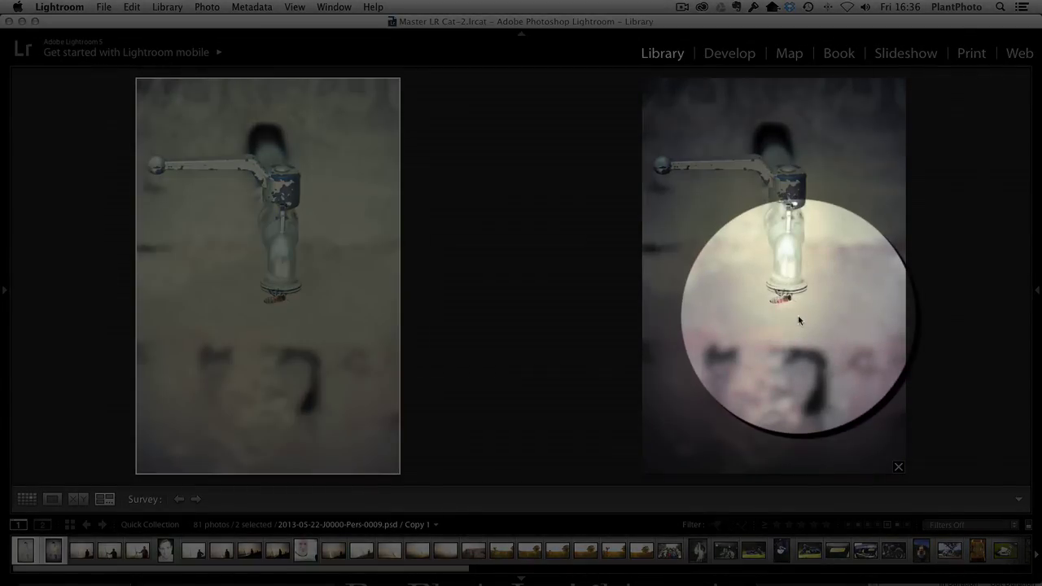